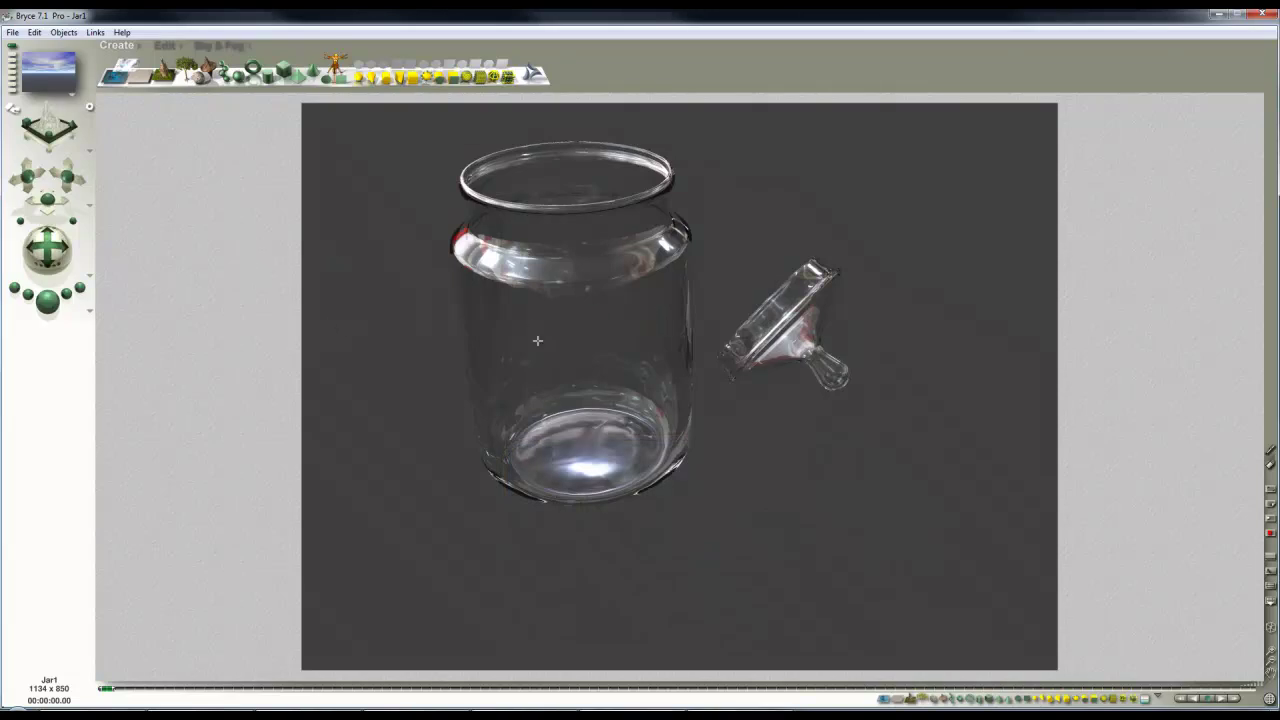
- Switch the Jar1 scene from the rendered glass jar back to its wireframe view with ground grid
left_click(582, 344)
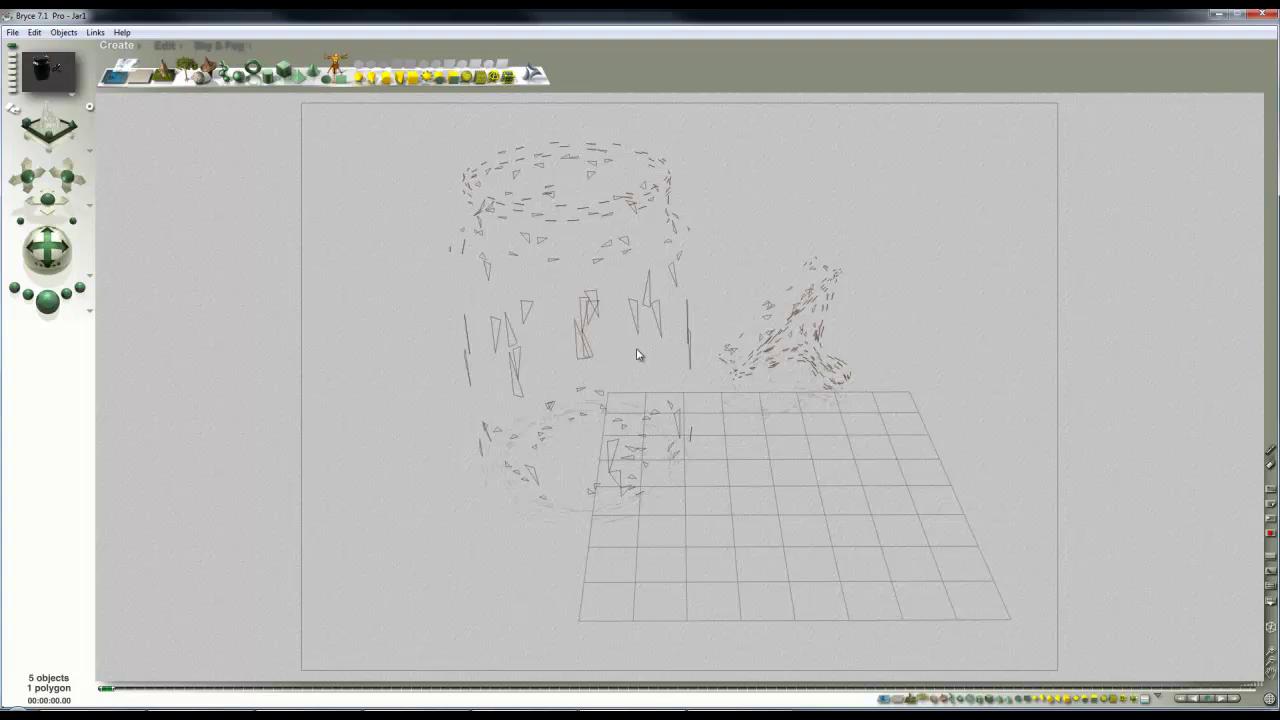
- Add a cylinder to the Bryce jar scene
left_click(268, 78)
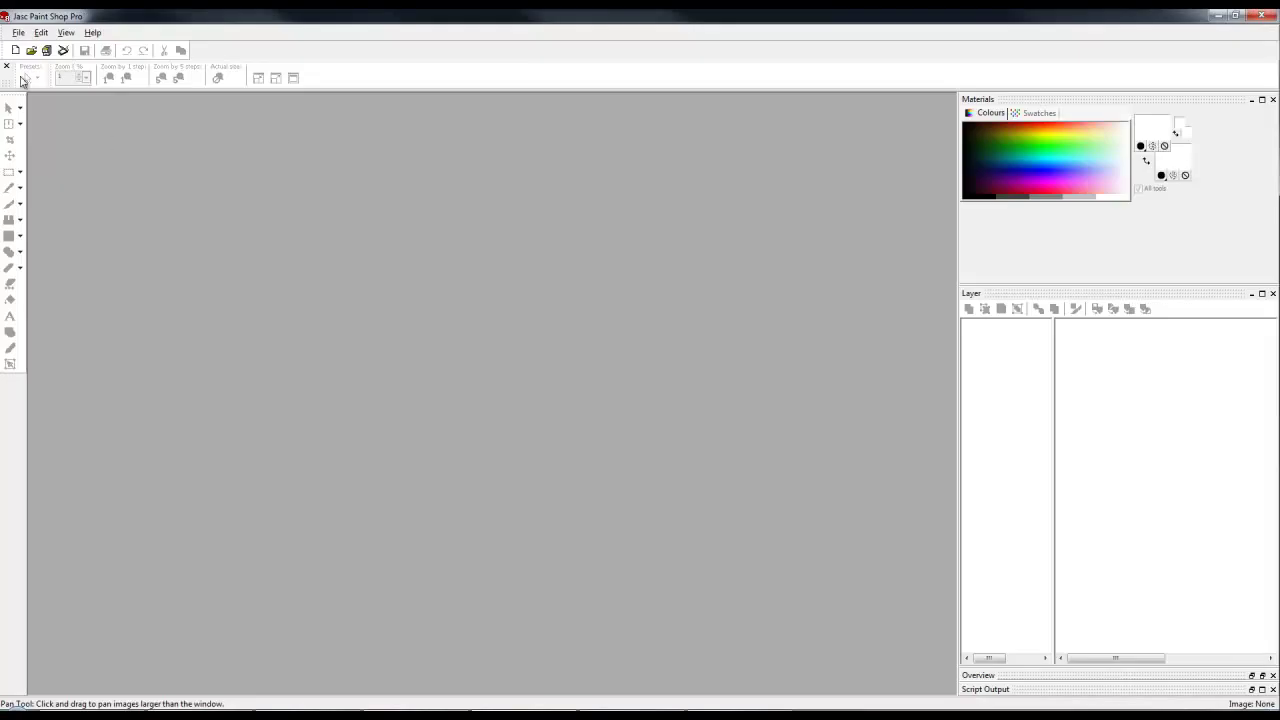
- Start a new image in Paint Shop Pro
left_click(15, 50)
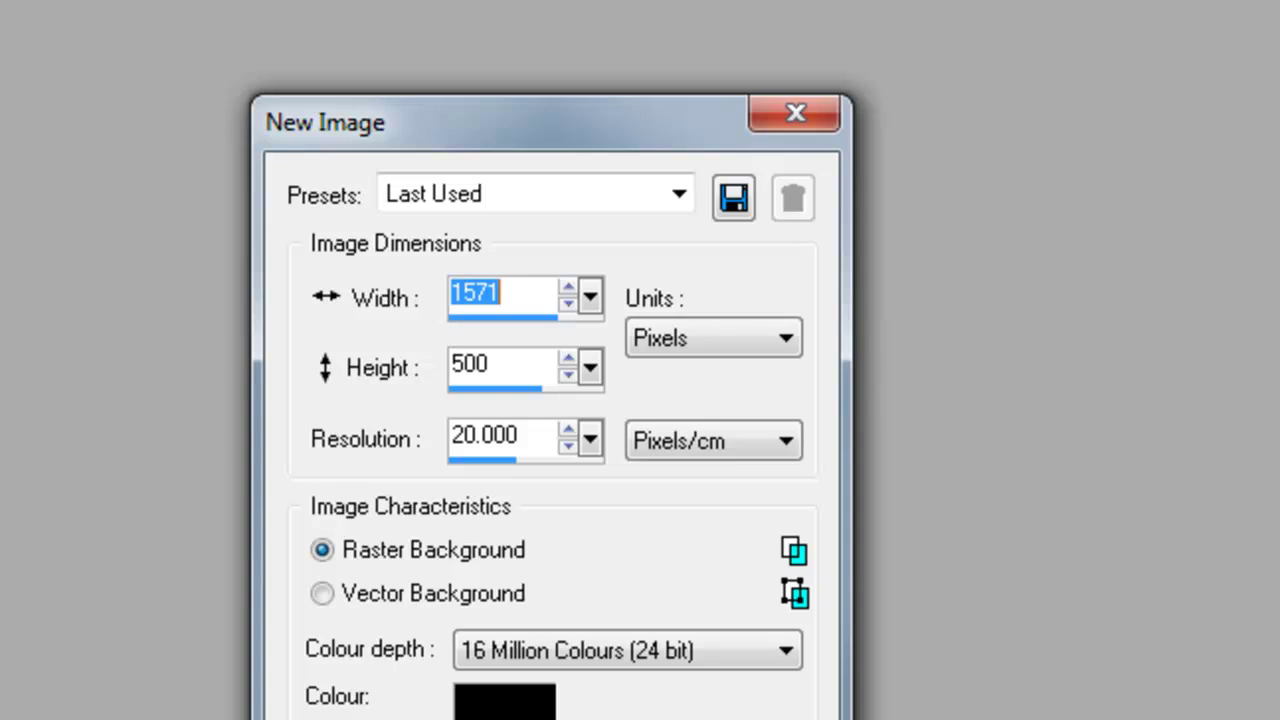
- Create a black 1571 × 500 pixel raster image, Image1
key("Return")
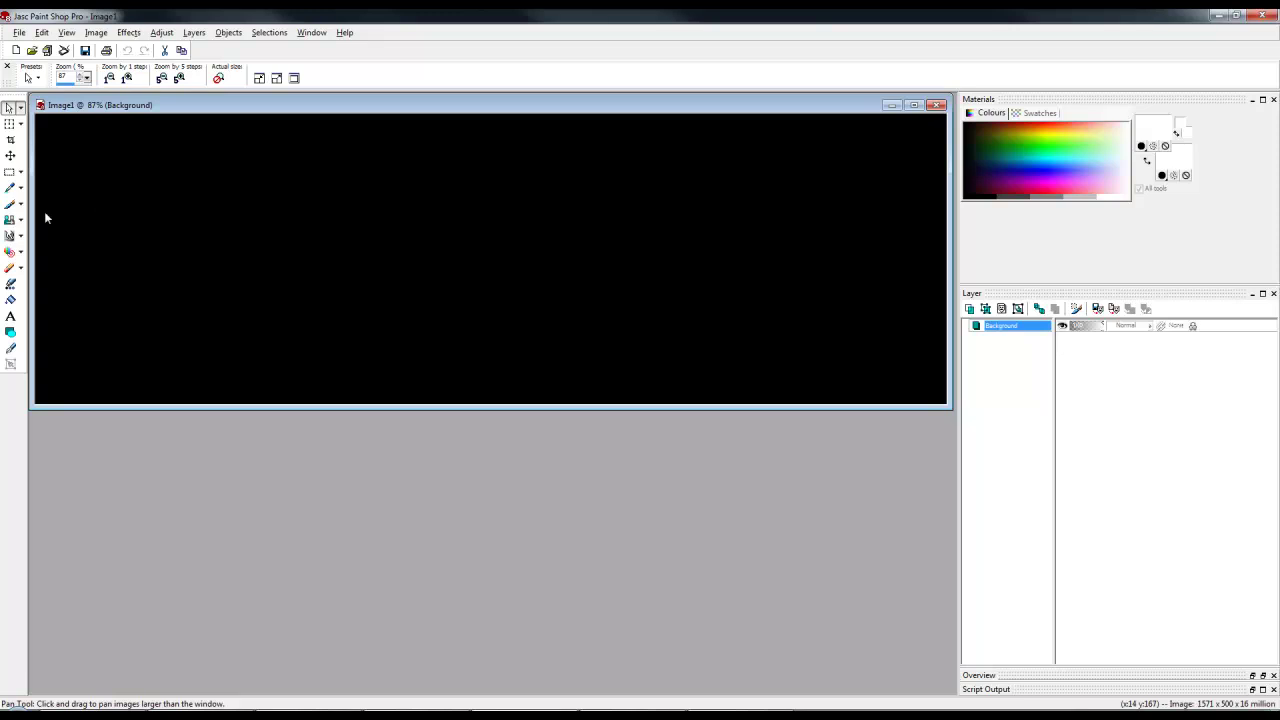
- Draw a white rounded rectangle with the Preset Shape tool on the canvas's right side
left_click(11, 334)
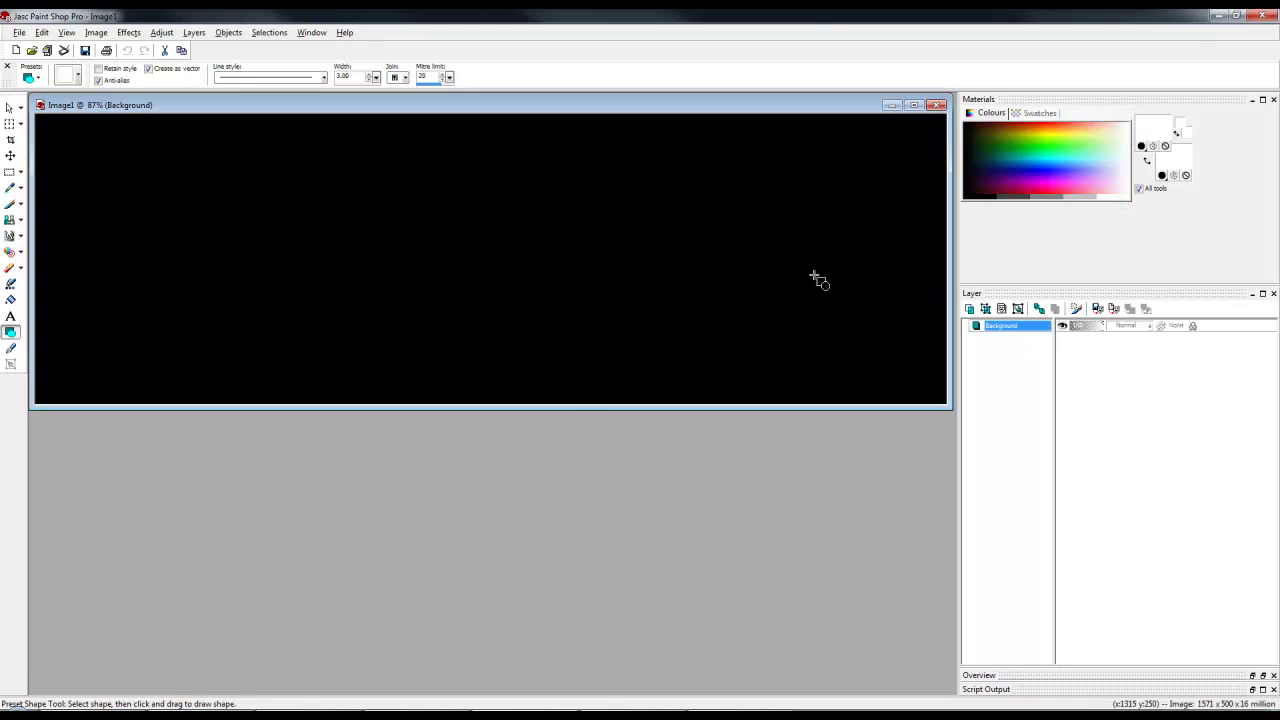
left_click_drag(652, 197, 821, 314)
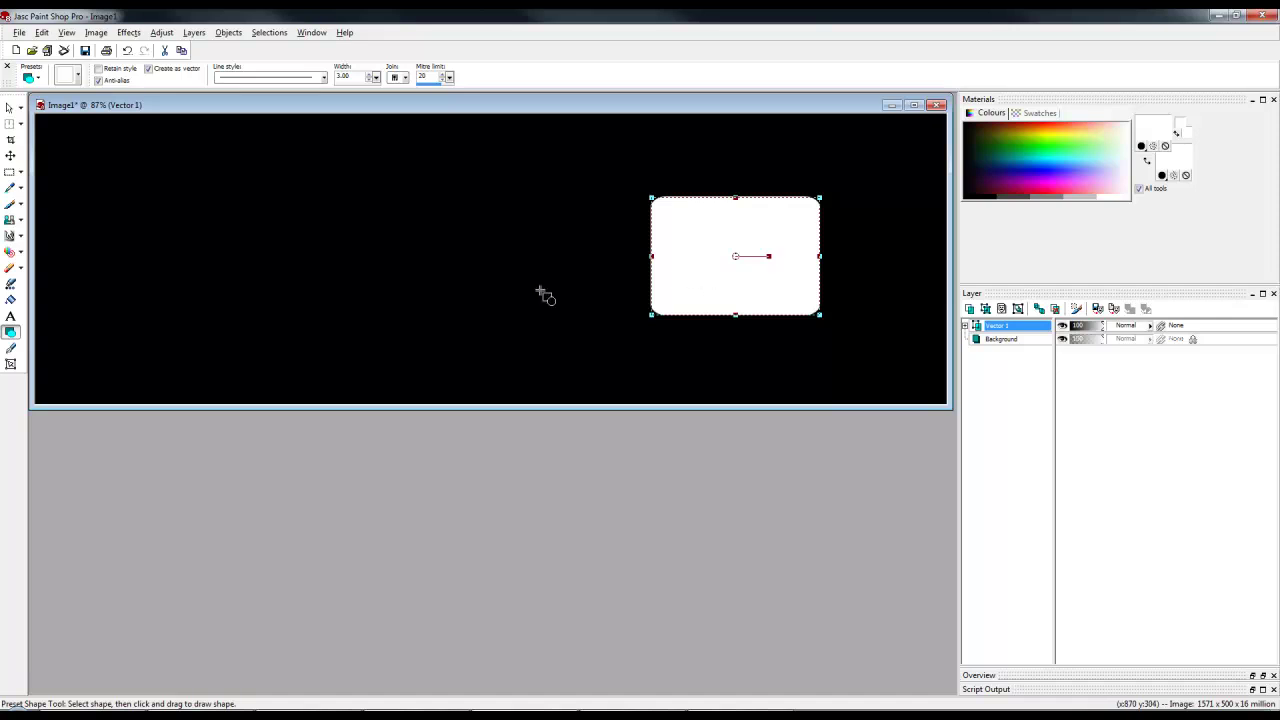
- Save a merged JPEG copy of the image named 'mask'
left_click(19, 32)
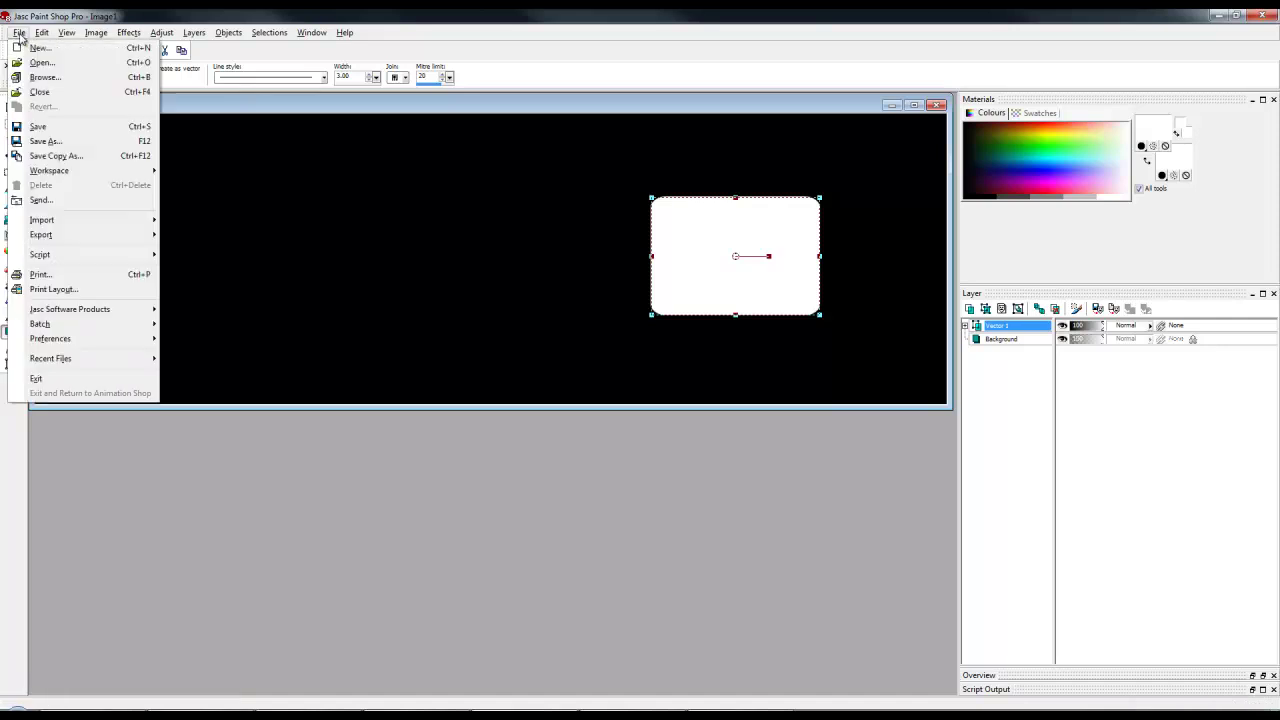
left_click(70, 160)
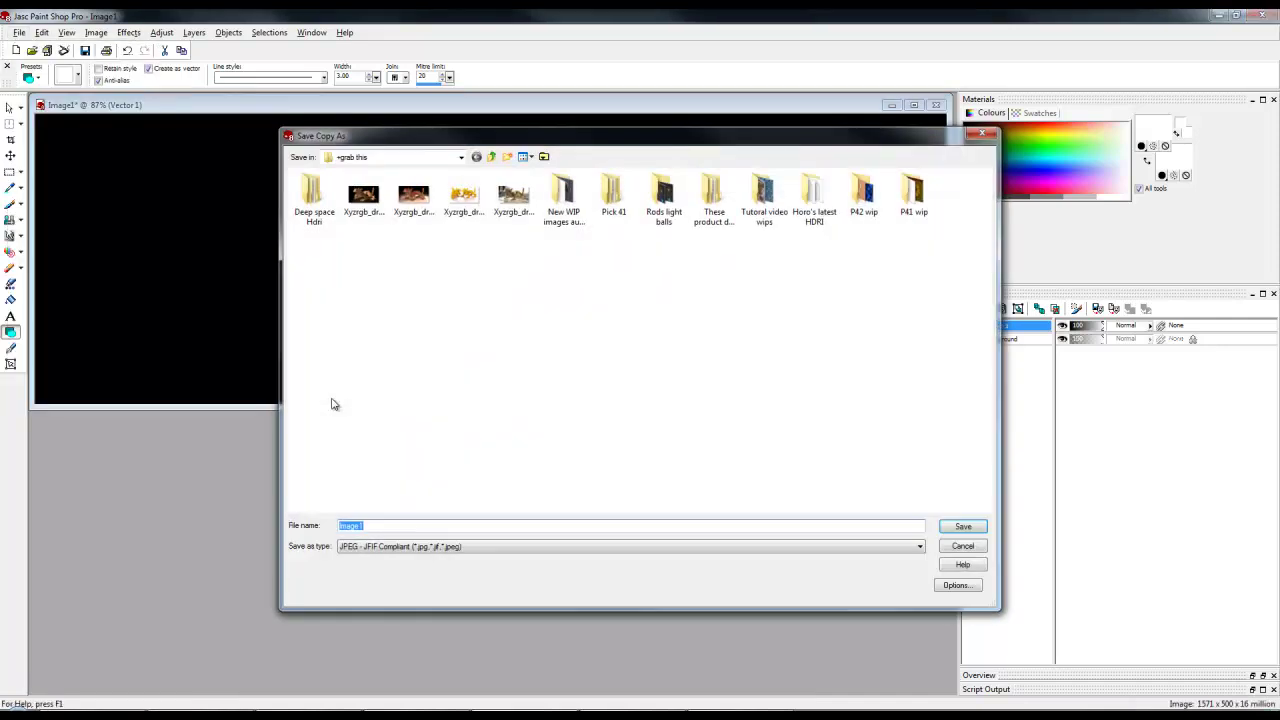
type("mask")
key("Return")
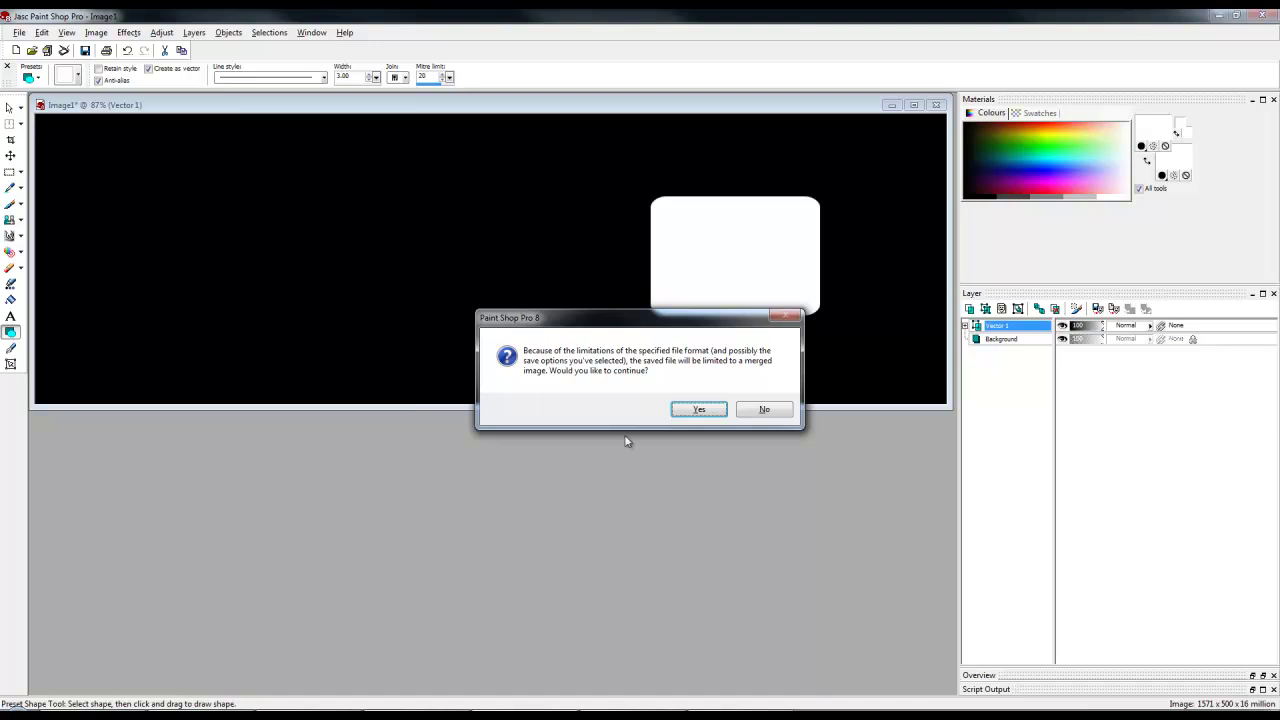
left_click(697, 409)
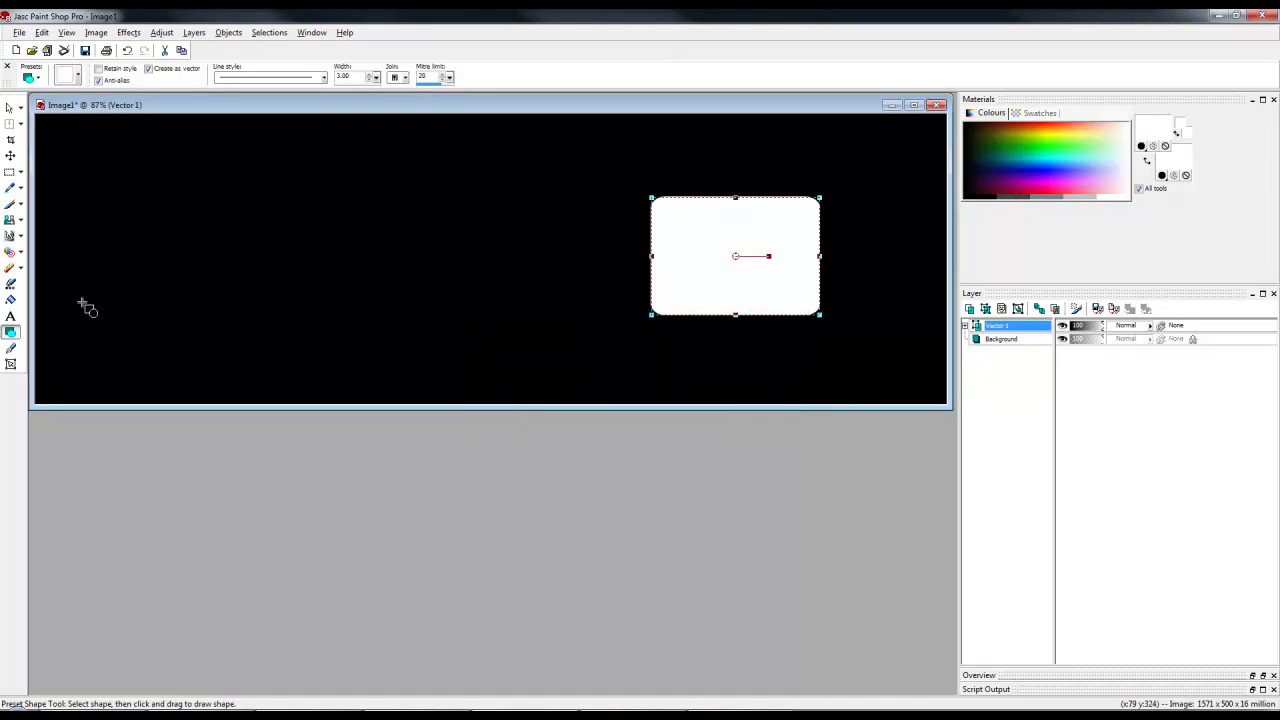
- Choose the Picture Tube tool with Colorful pacifiers, declining to rasterize the vector layer
left_click(10, 286)
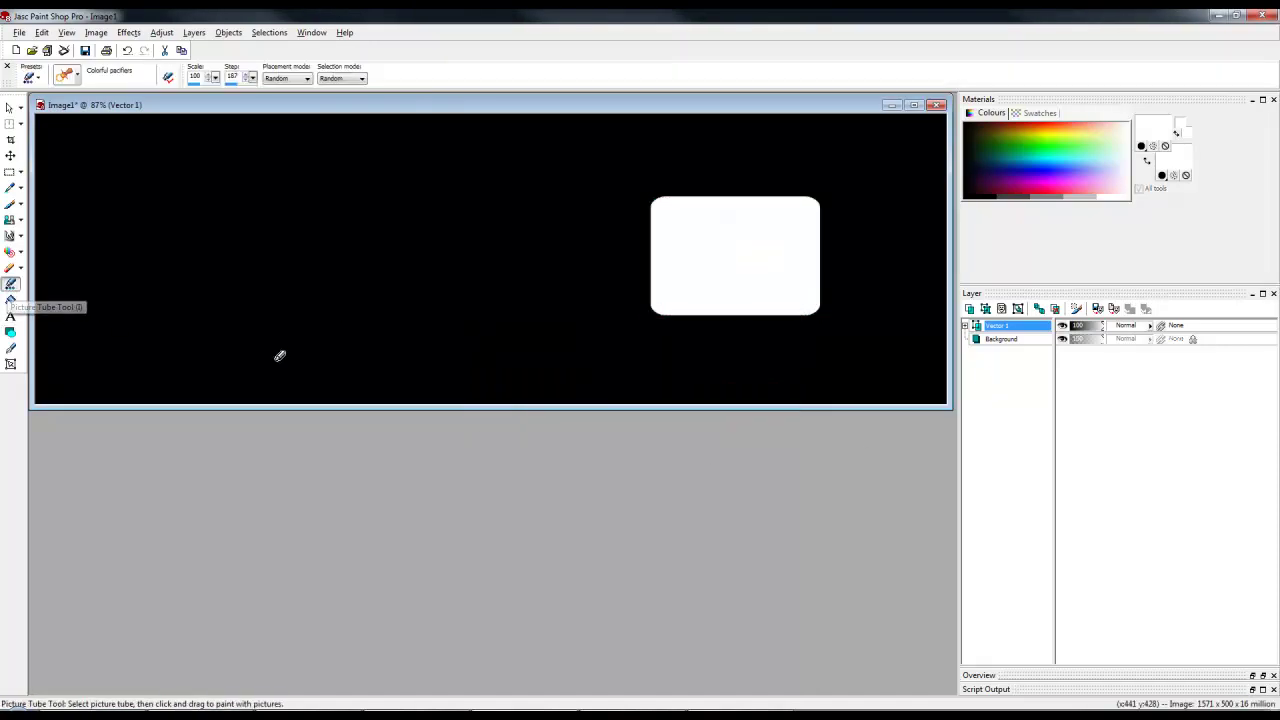
left_click(713, 236)
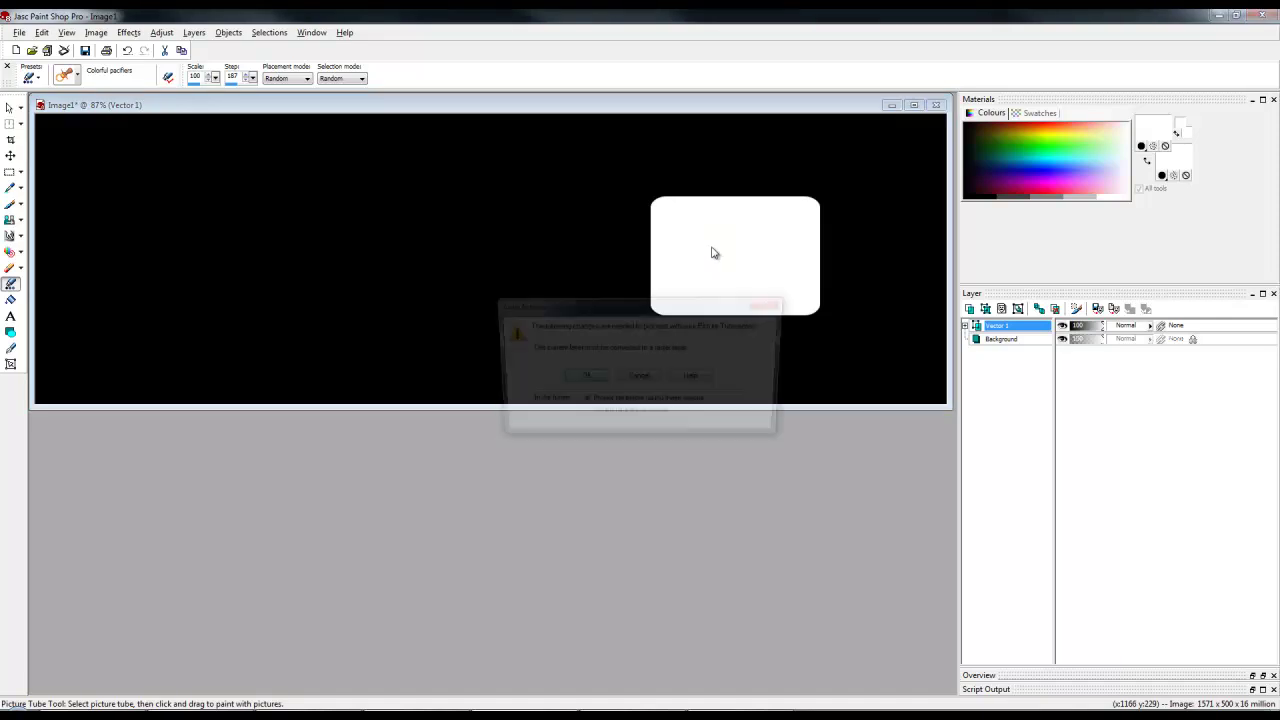
left_click(638, 378)
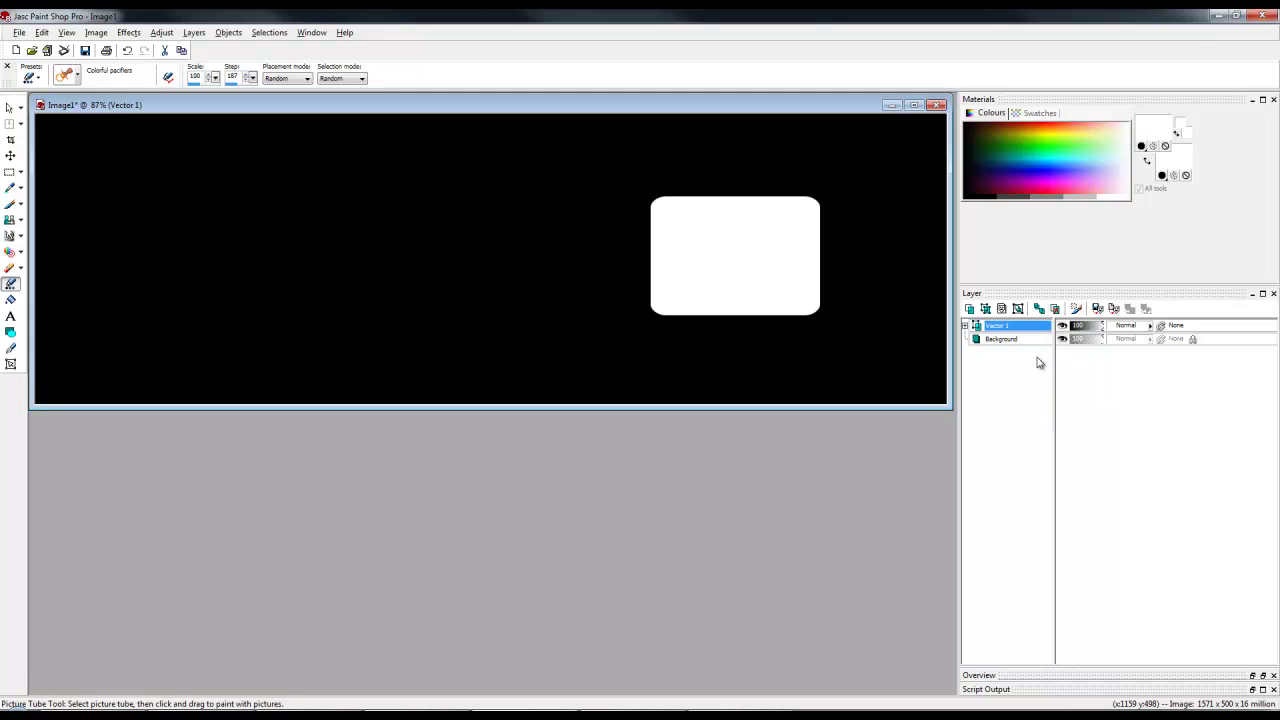
- Add a new raster layer, Raster 1
right_click(987, 403)
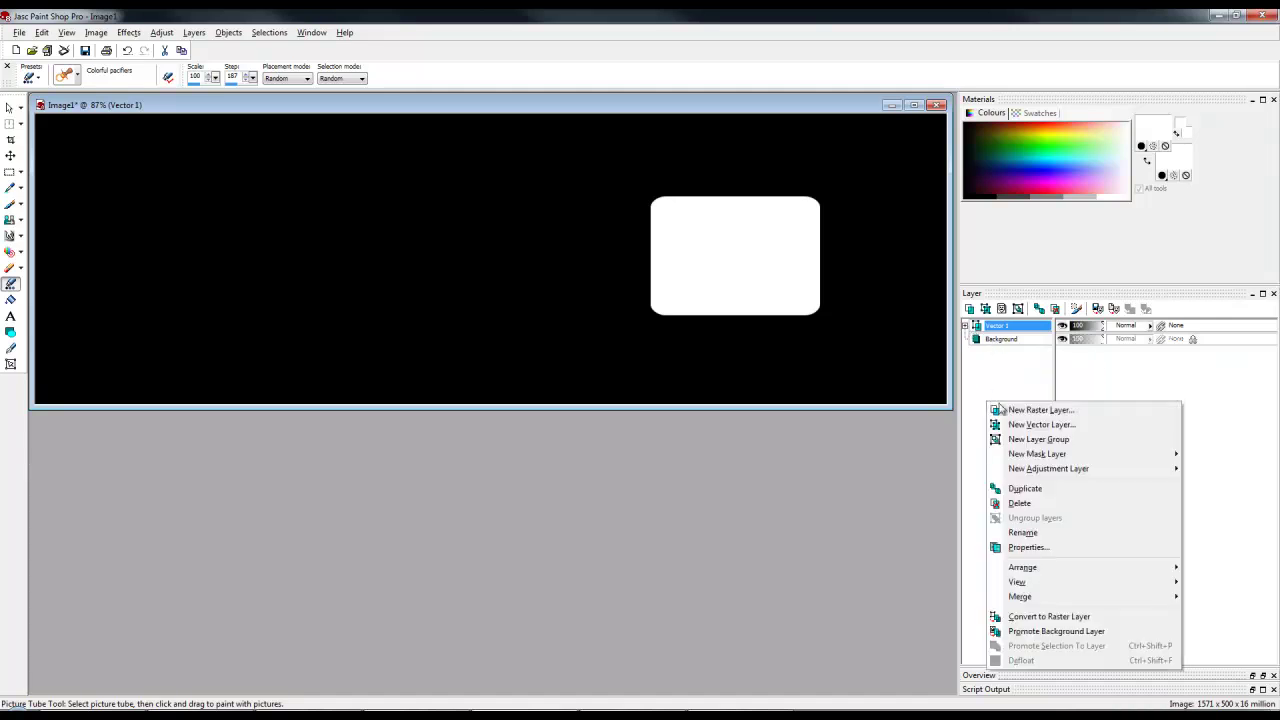
left_click(1040, 410)
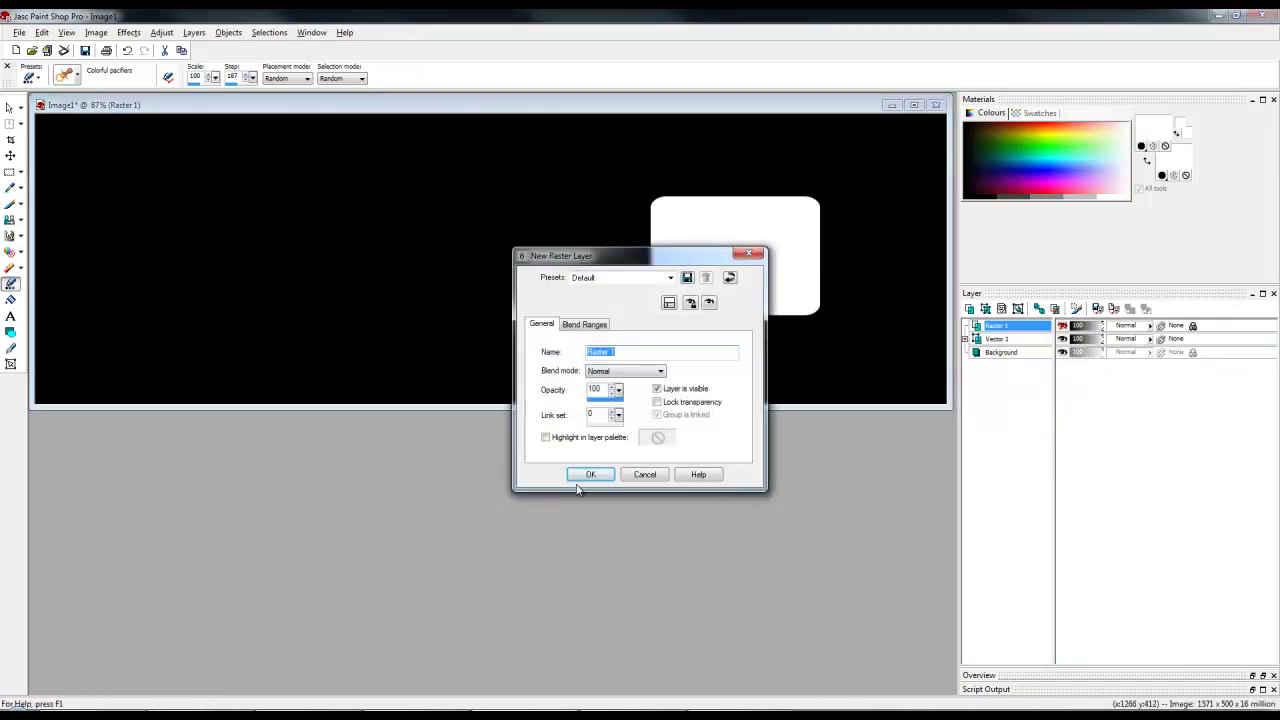
left_click(593, 474)
- Stamp pacifiers inside the white box, undoing each until a blue one appears
left_click(726, 246)
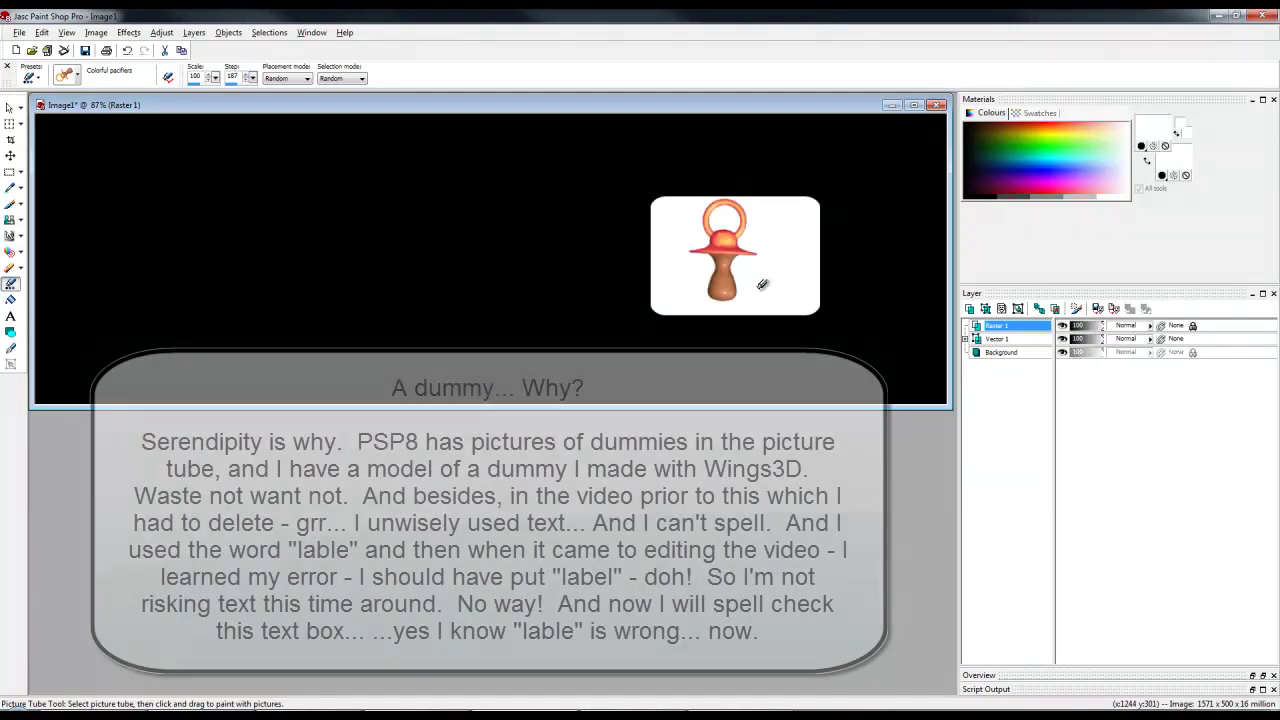
key("ctrl+z")
left_click(738, 256)
key("ctrl+z")
left_click(736, 256)
key("ctrl+z")
left_click(736, 253)
key("ctrl+z")
left_click(739, 255)
key("ctrl+z")
left_click(742, 257)
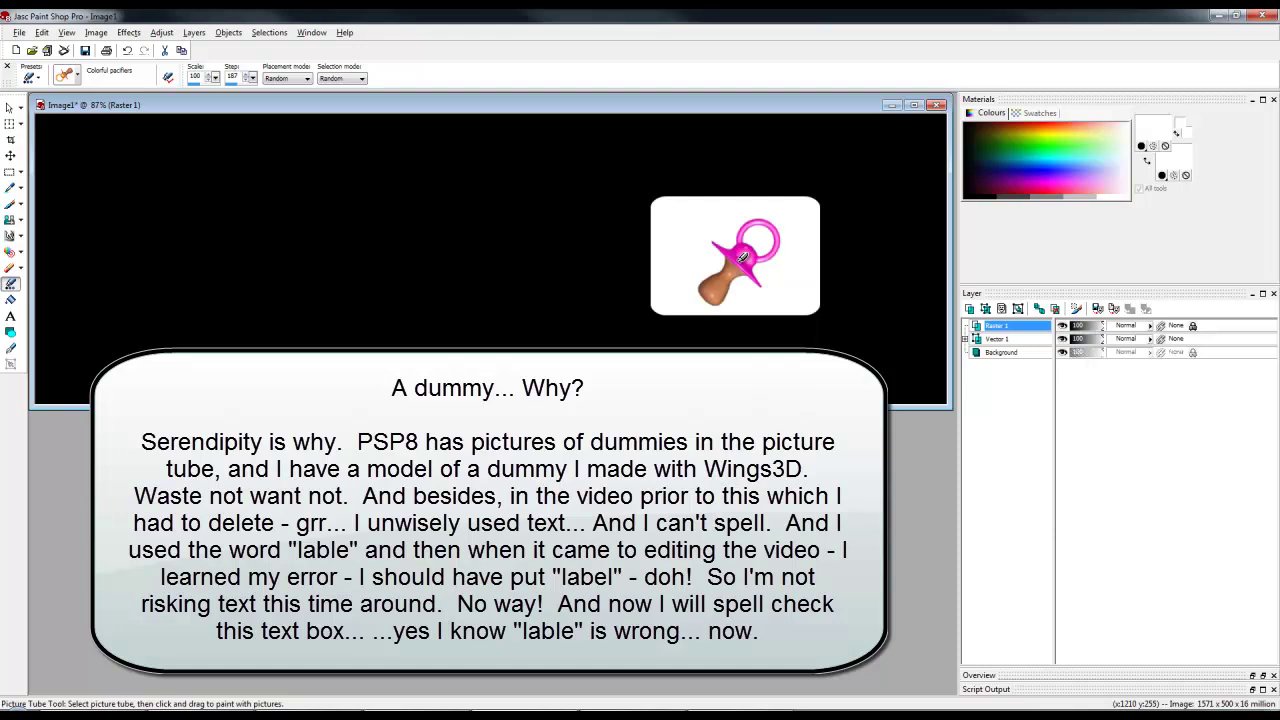
key("ctrl+z")
left_click(742, 255)
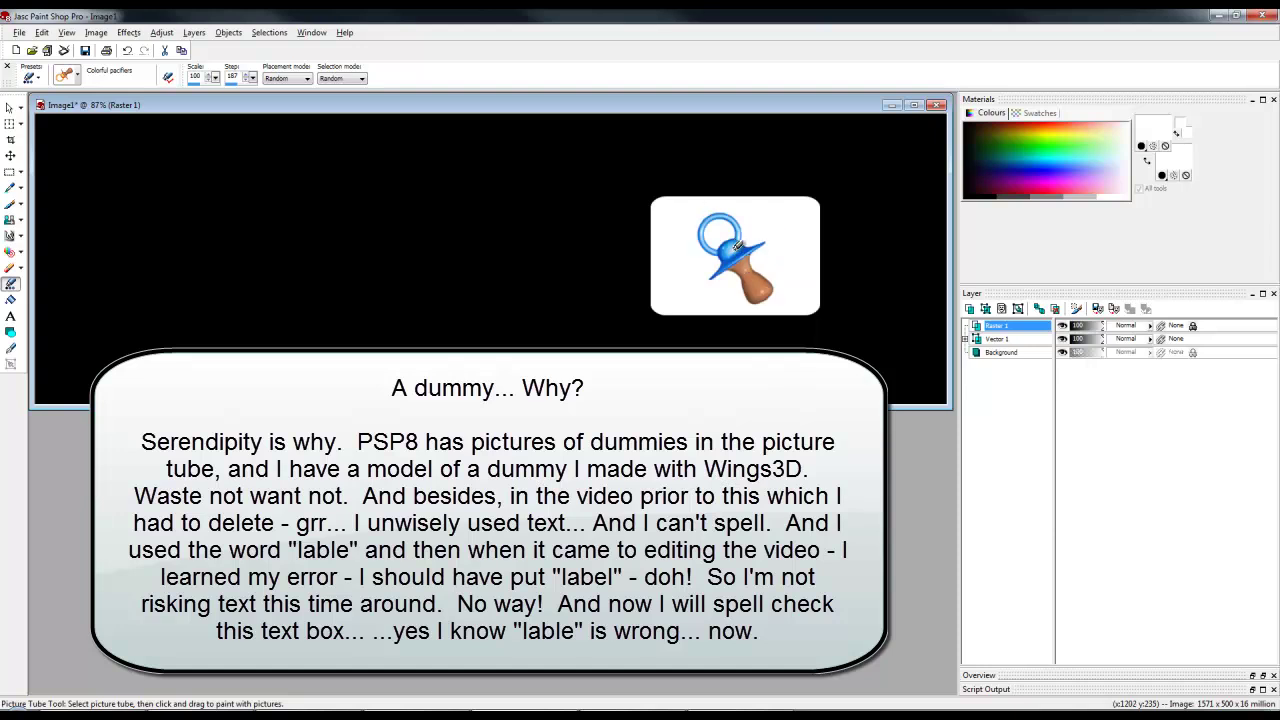
- Nudge the pacifier up and give the rounded rectangle a width-6 border in the pacifier's blue
left_click(11, 157)
left_click_drag(743, 258, 742, 252)
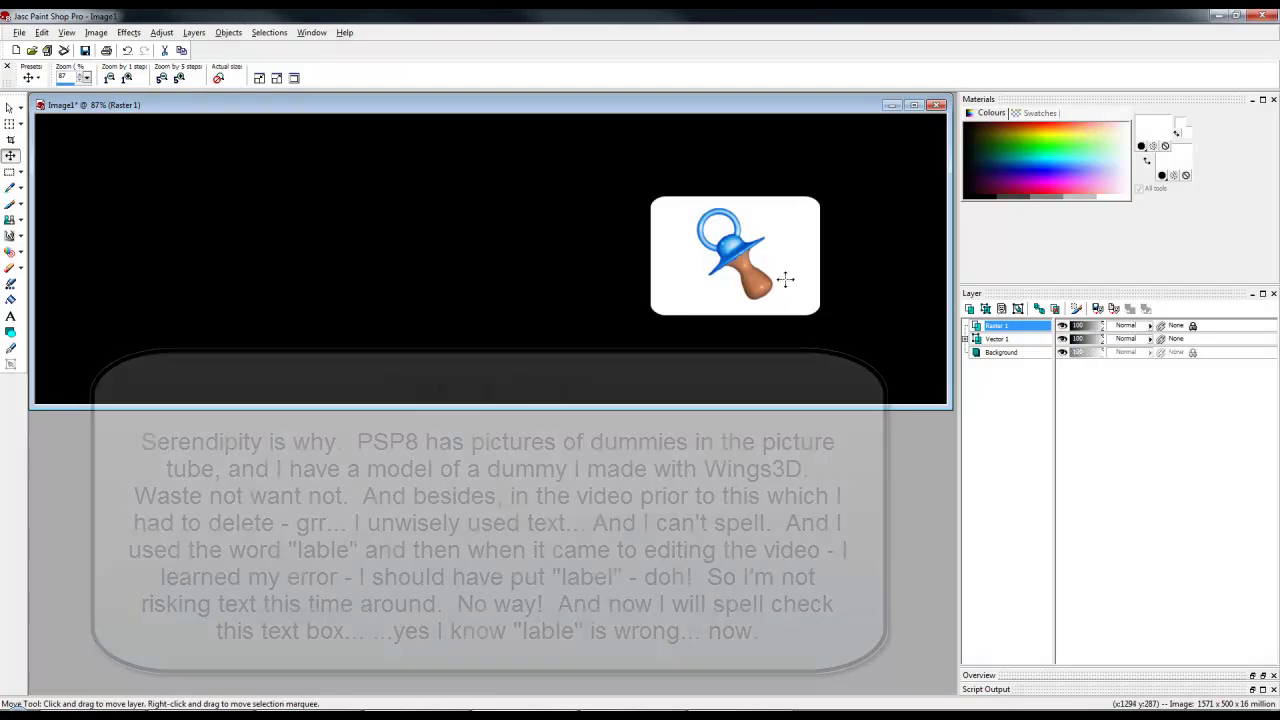
left_click(966, 339)
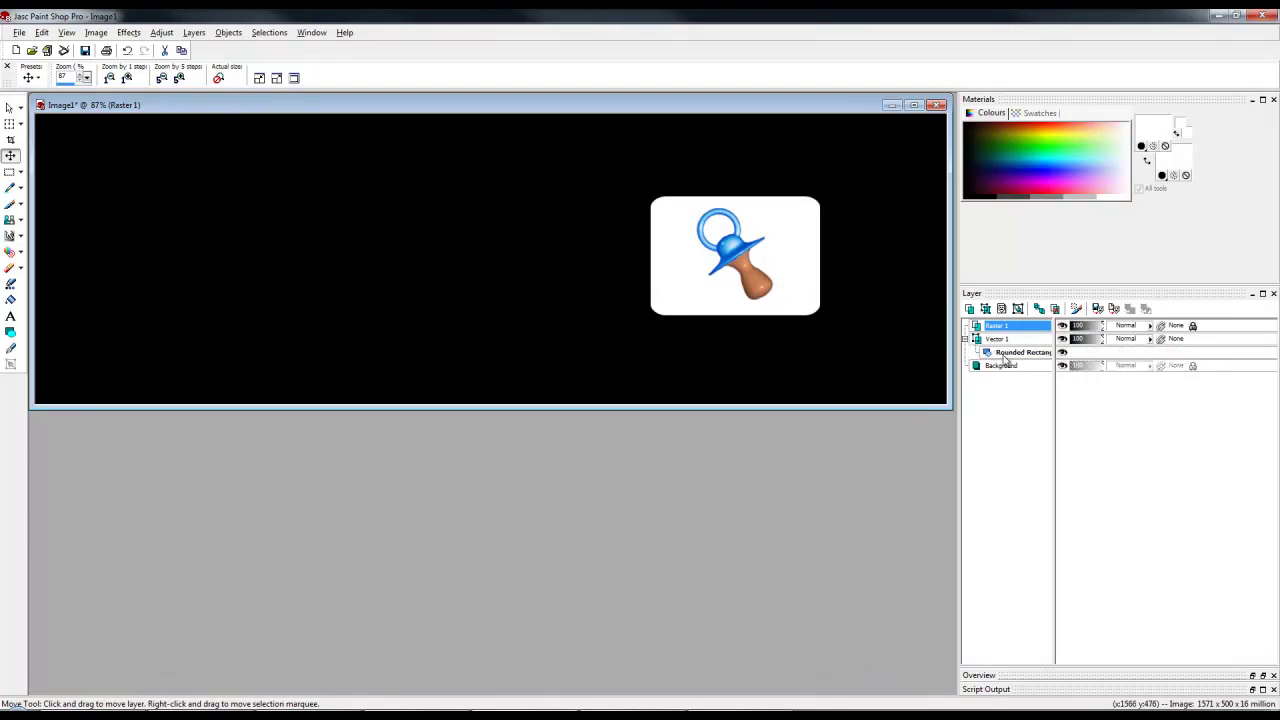
double_click(1016, 353)
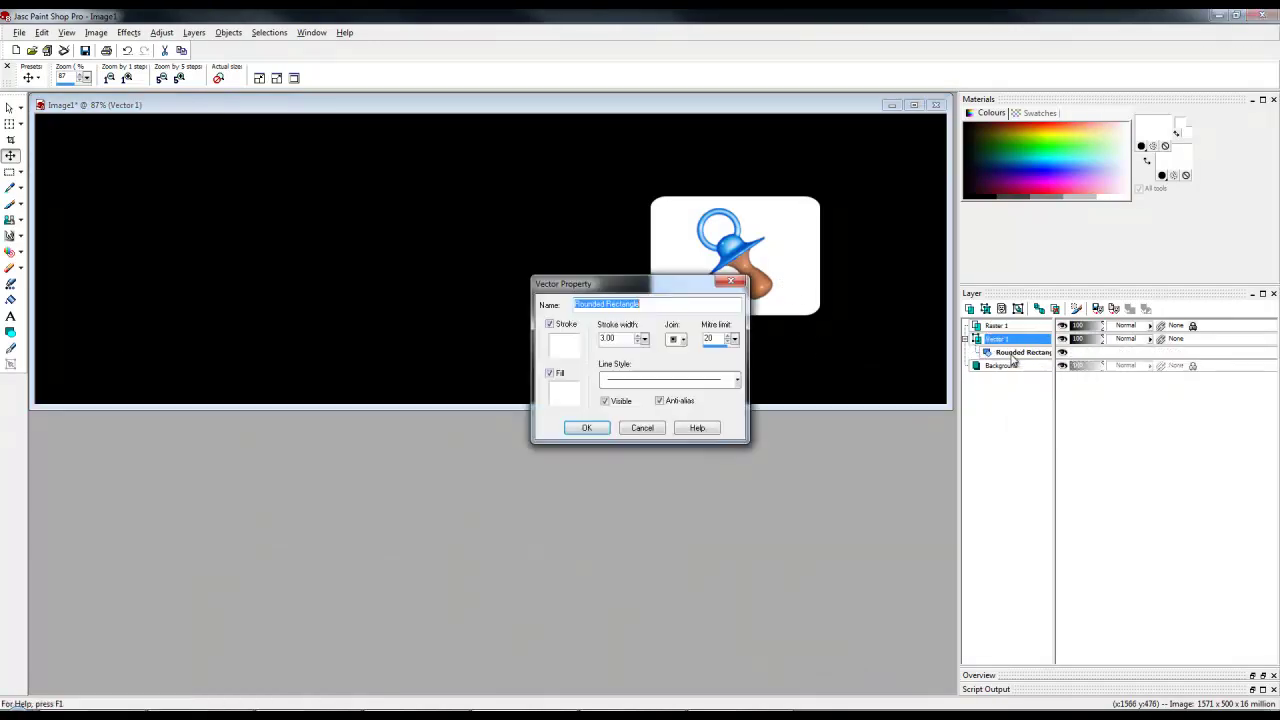
double_click(618, 339)
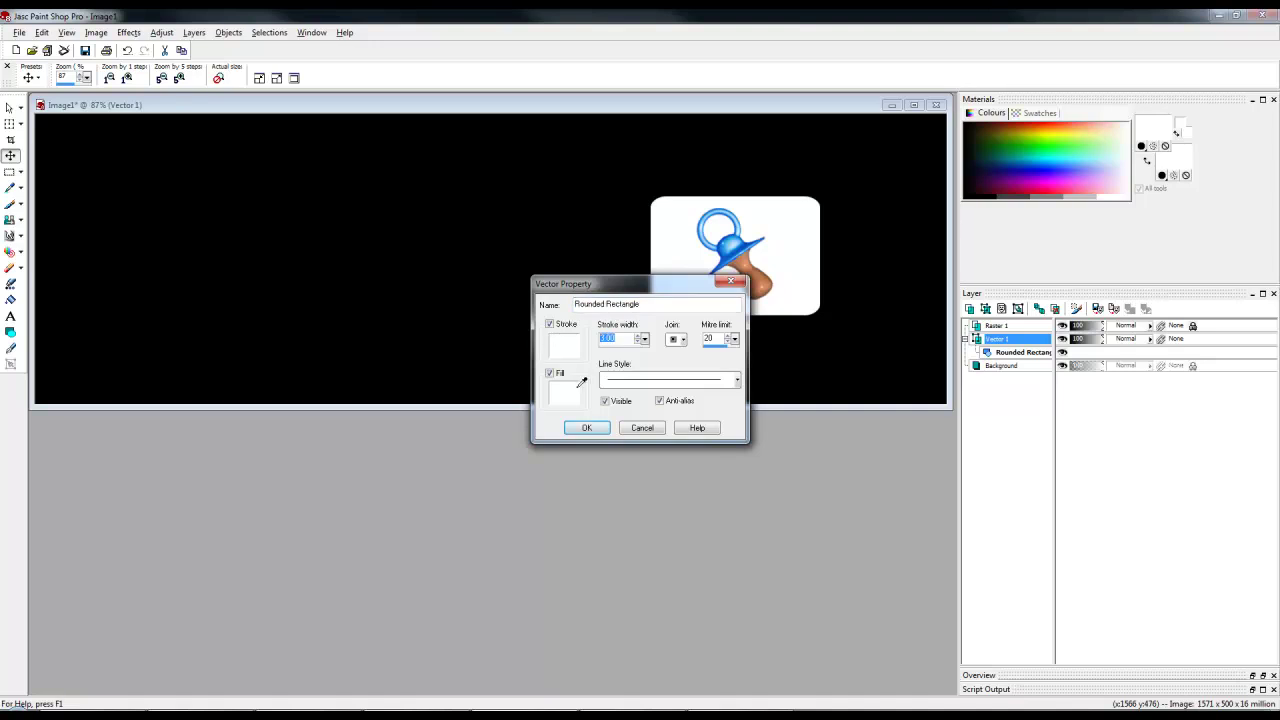
type("6")
left_click(574, 344)
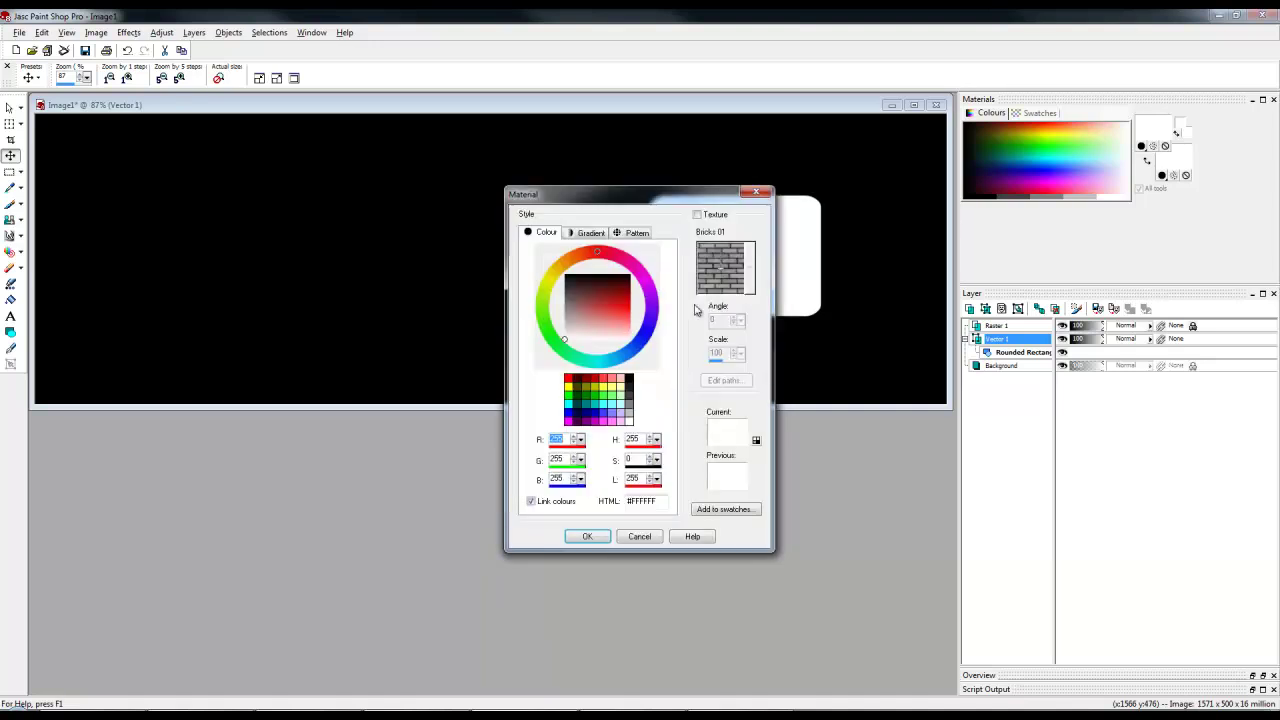
left_click(742, 246)
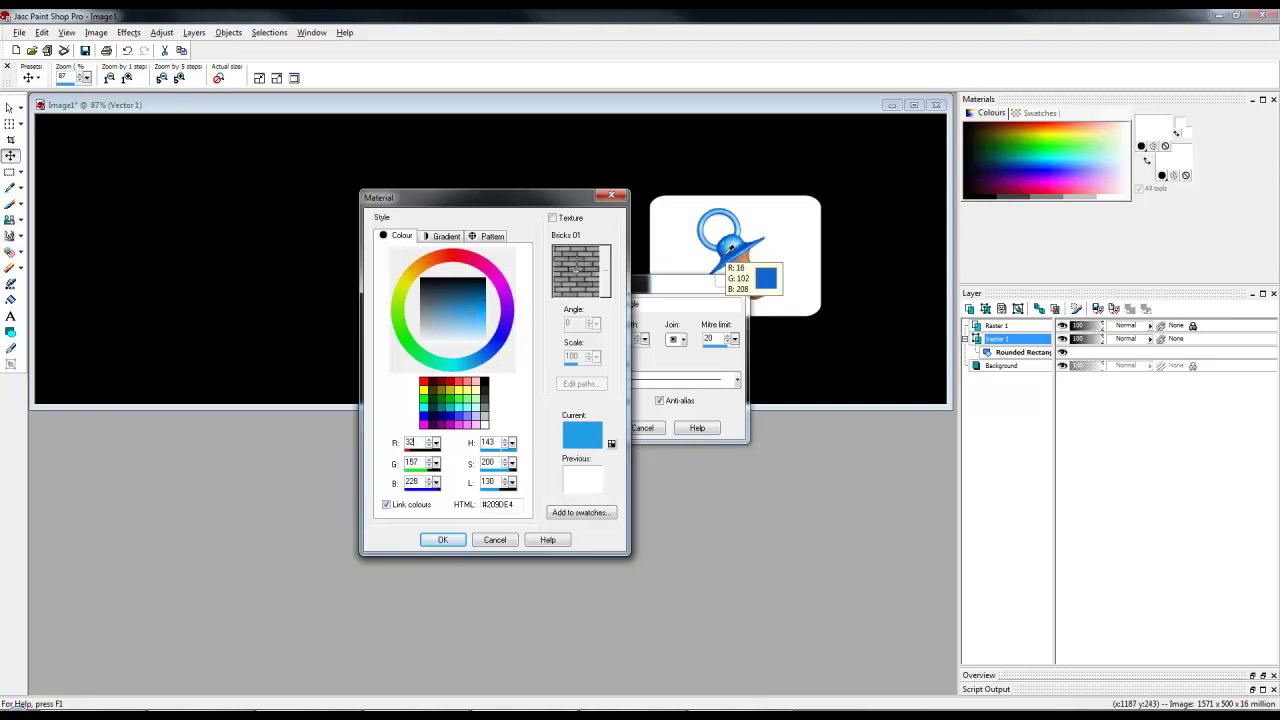
left_click(448, 540)
left_click(587, 427)
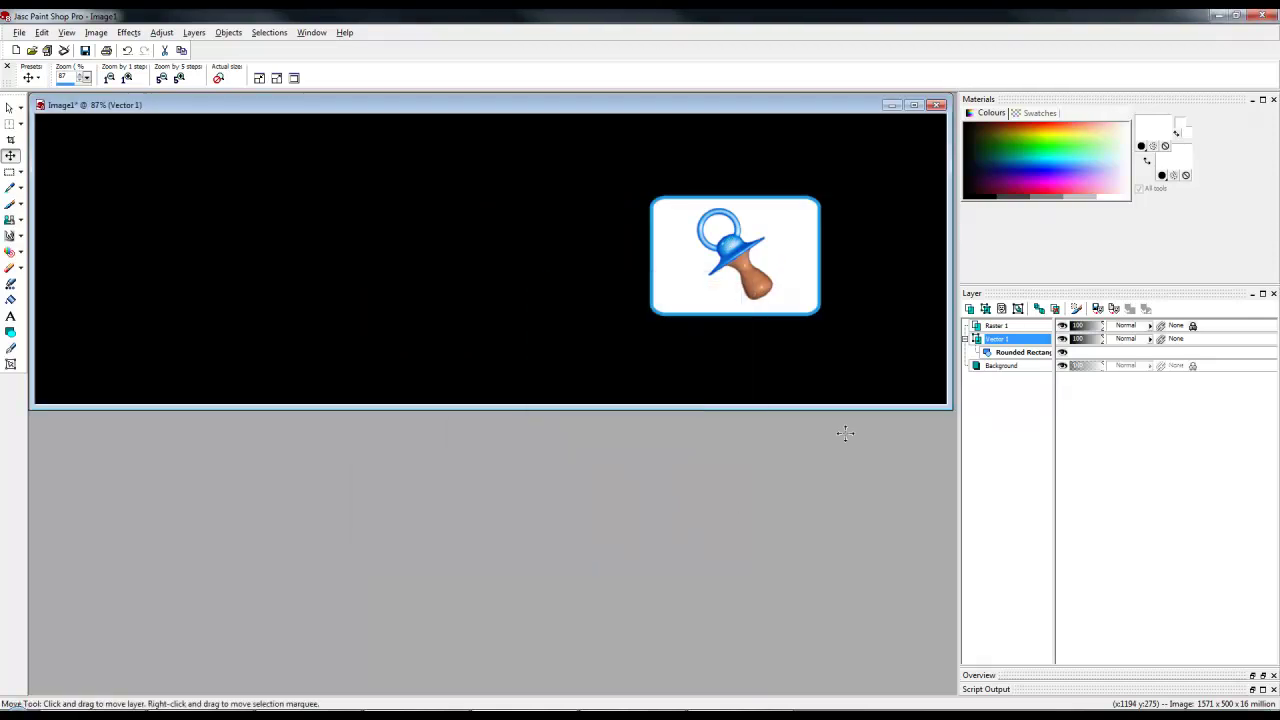
- Save a merged JPEG copy of the label as Image1 in the '+grab this' folder
left_click(19, 32)
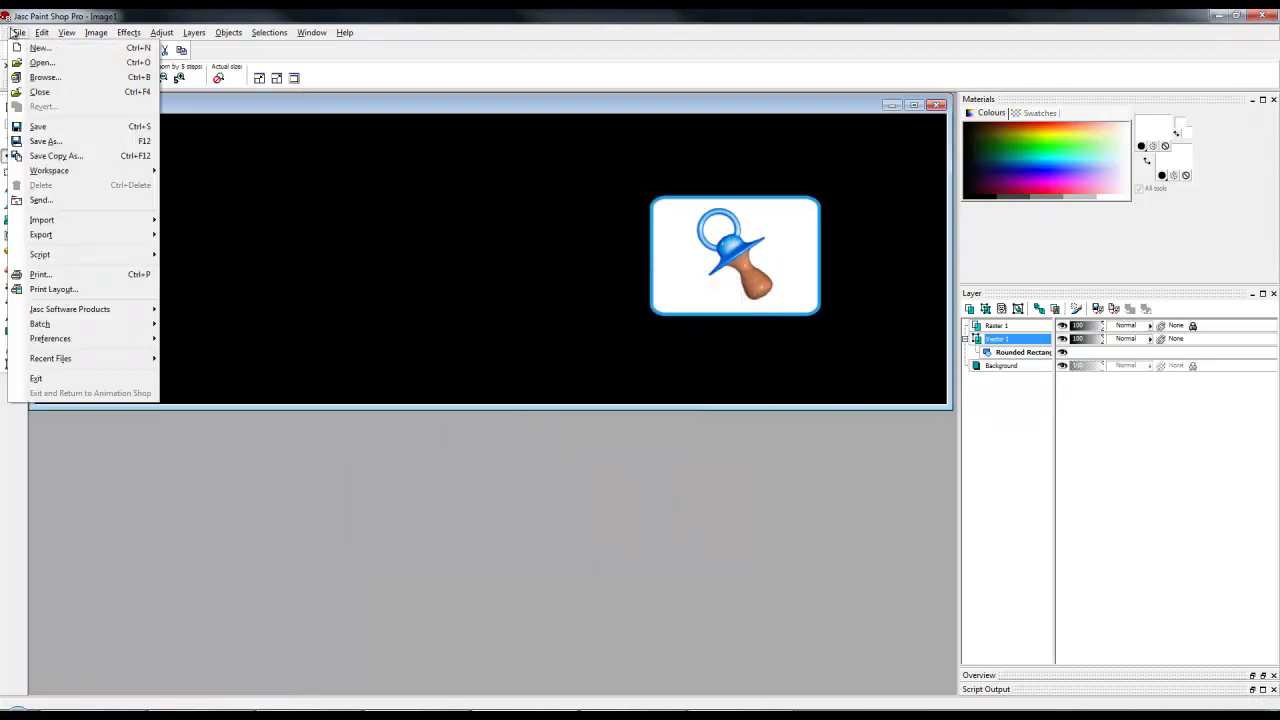
key("Escape")
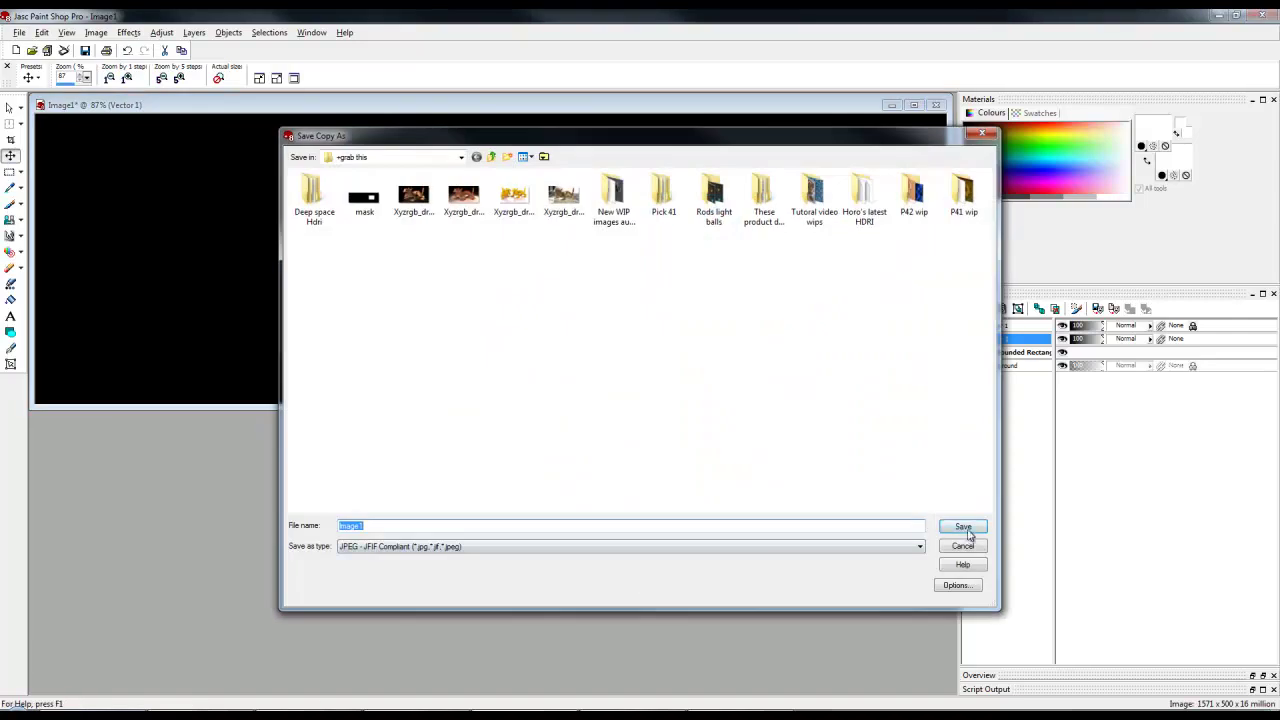
left_click(966, 527)
left_click(704, 412)
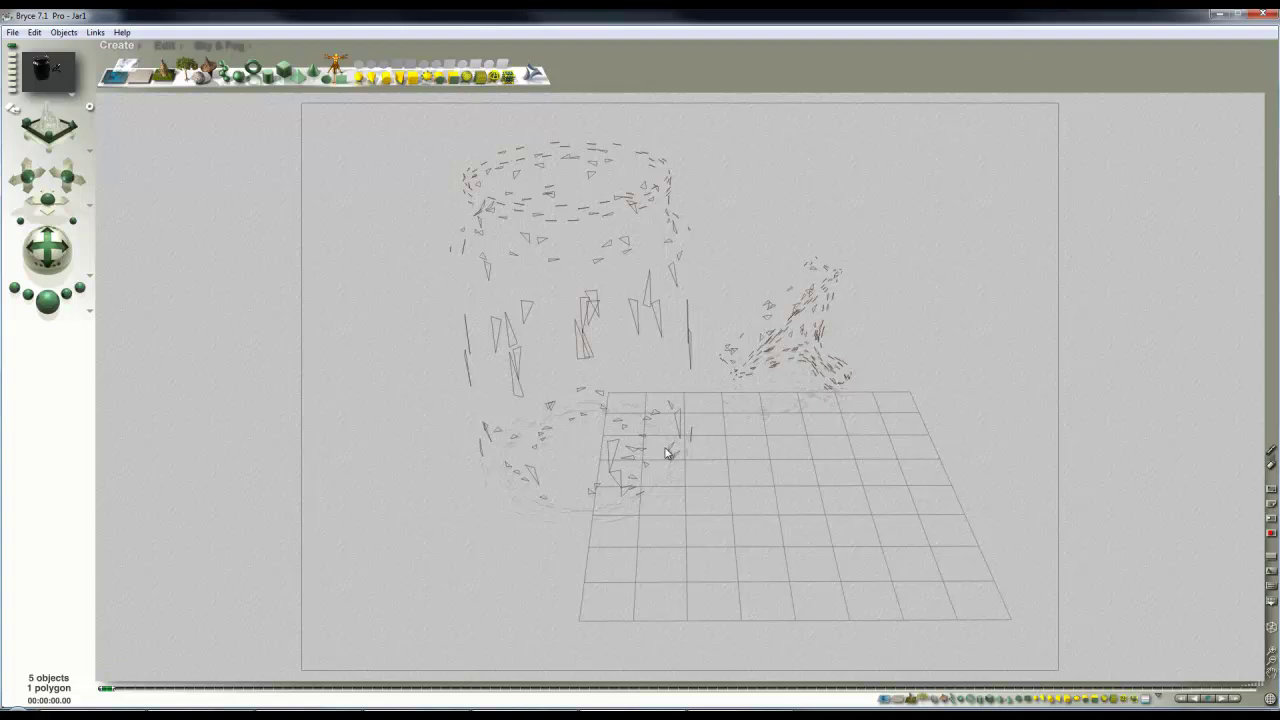
- Select the jar and paste a duplicate in place as Jar 1
right_click(674, 304)
left_click(674, 304)
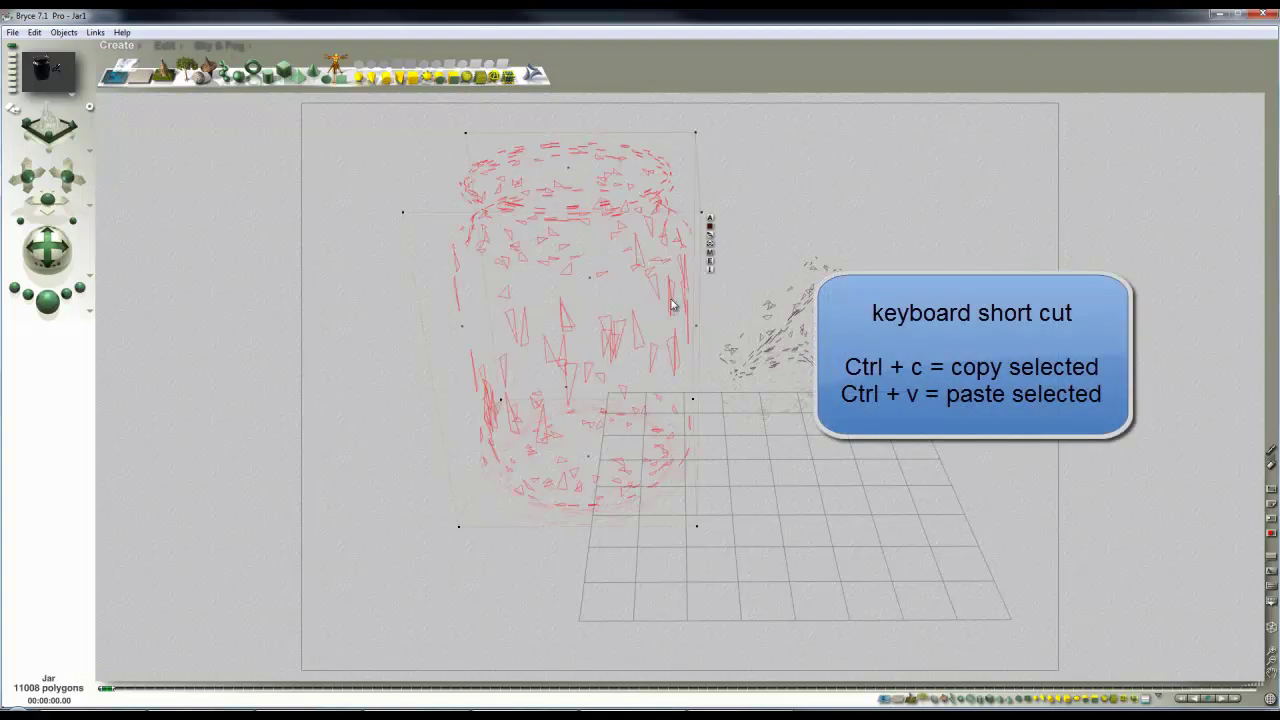
key("ctrl+c")
key("ctrl+v")
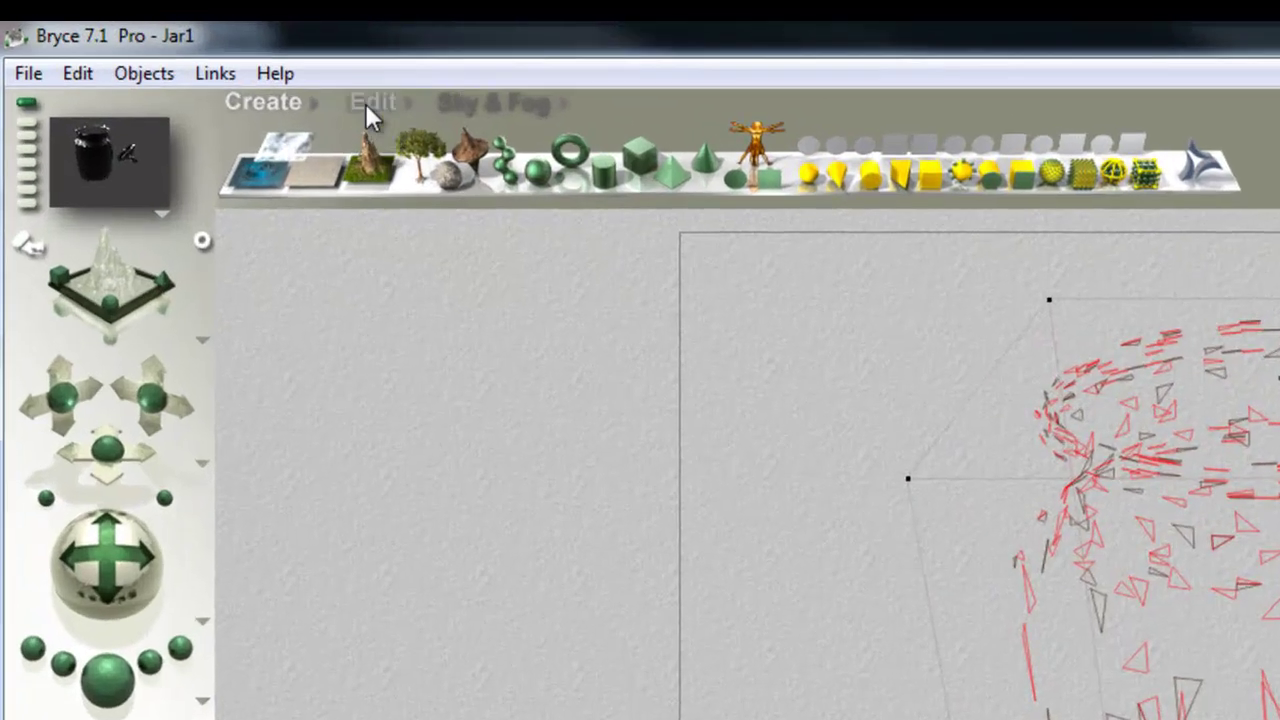
- Select Cylinder 2 from the Edit tab's selection strip and open its Object Attributes
left_click(320, 91)
mouse_move(779, 97)
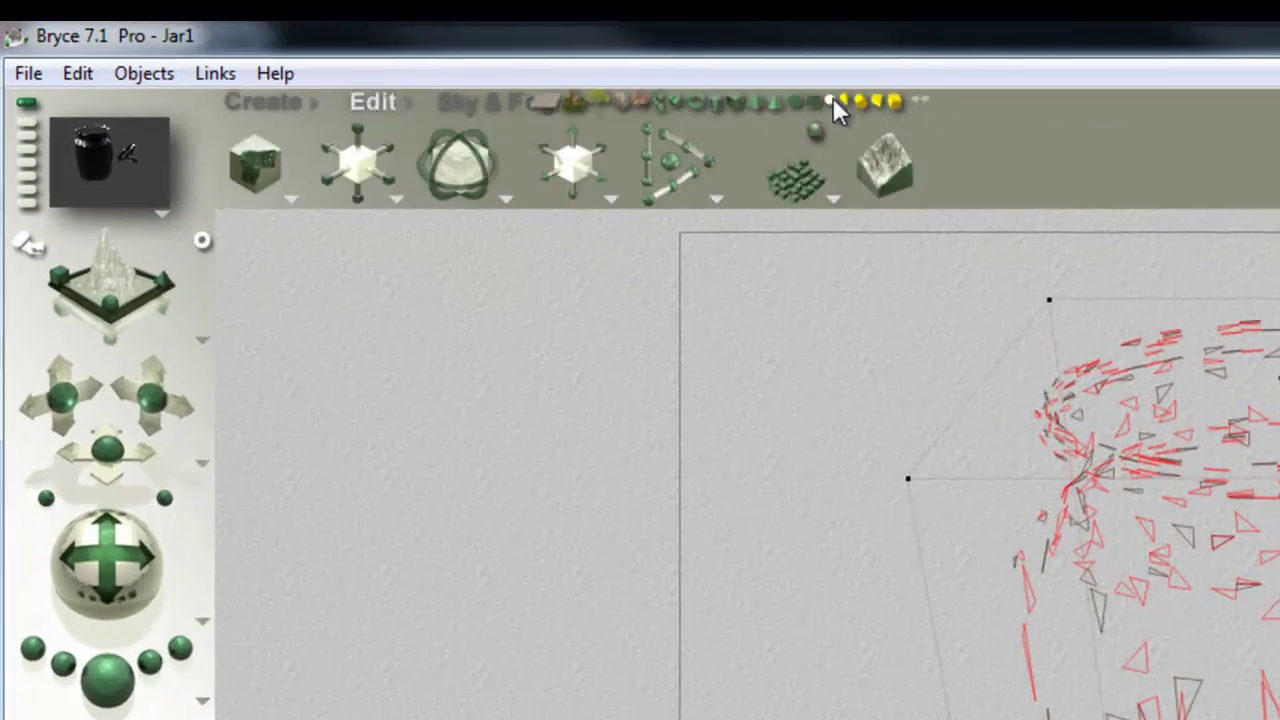
left_click(717, 102)
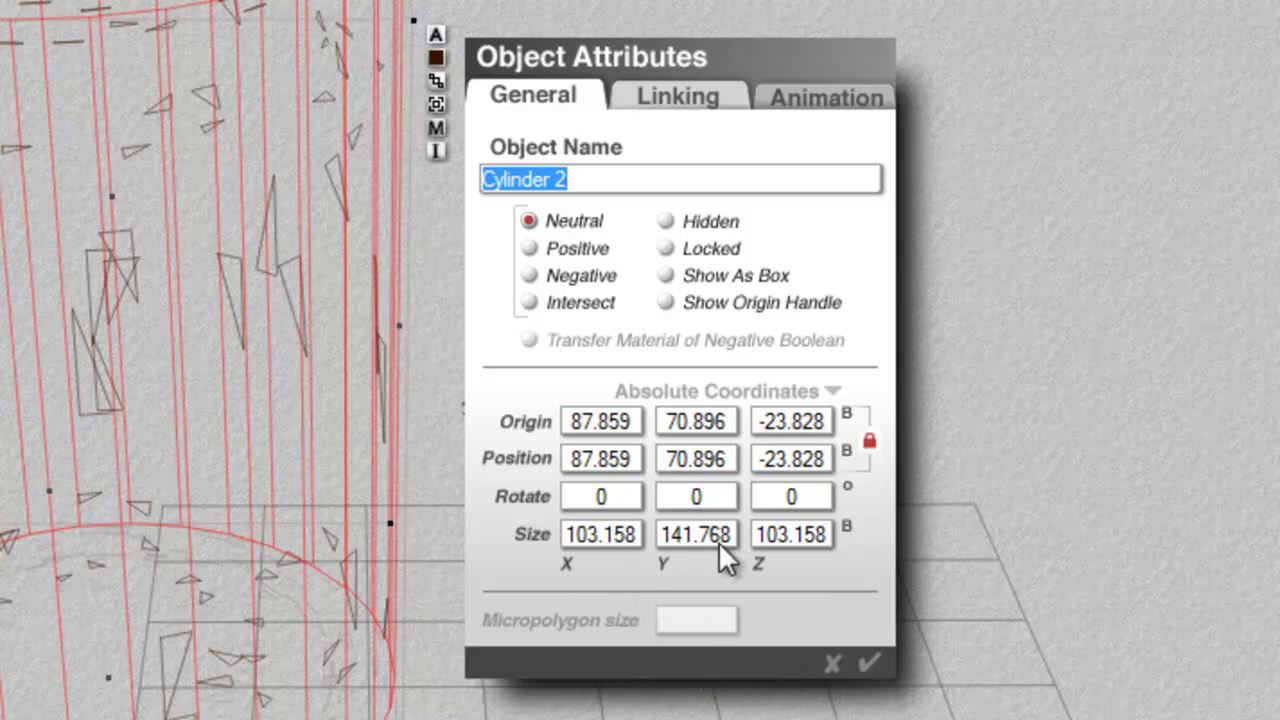
- Check Cylinder 2's size of 103.158 by 141.768, then close Object Attributes unchanged
left_click(630, 534)
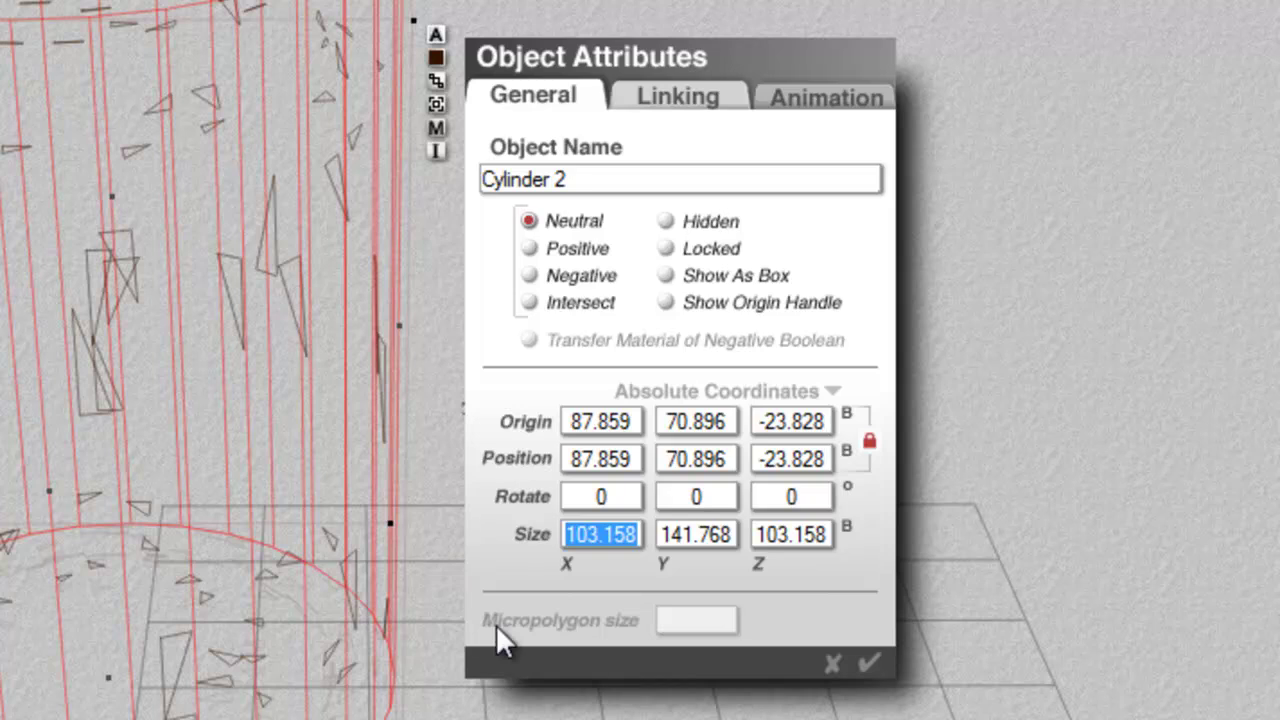
left_click(730, 534)
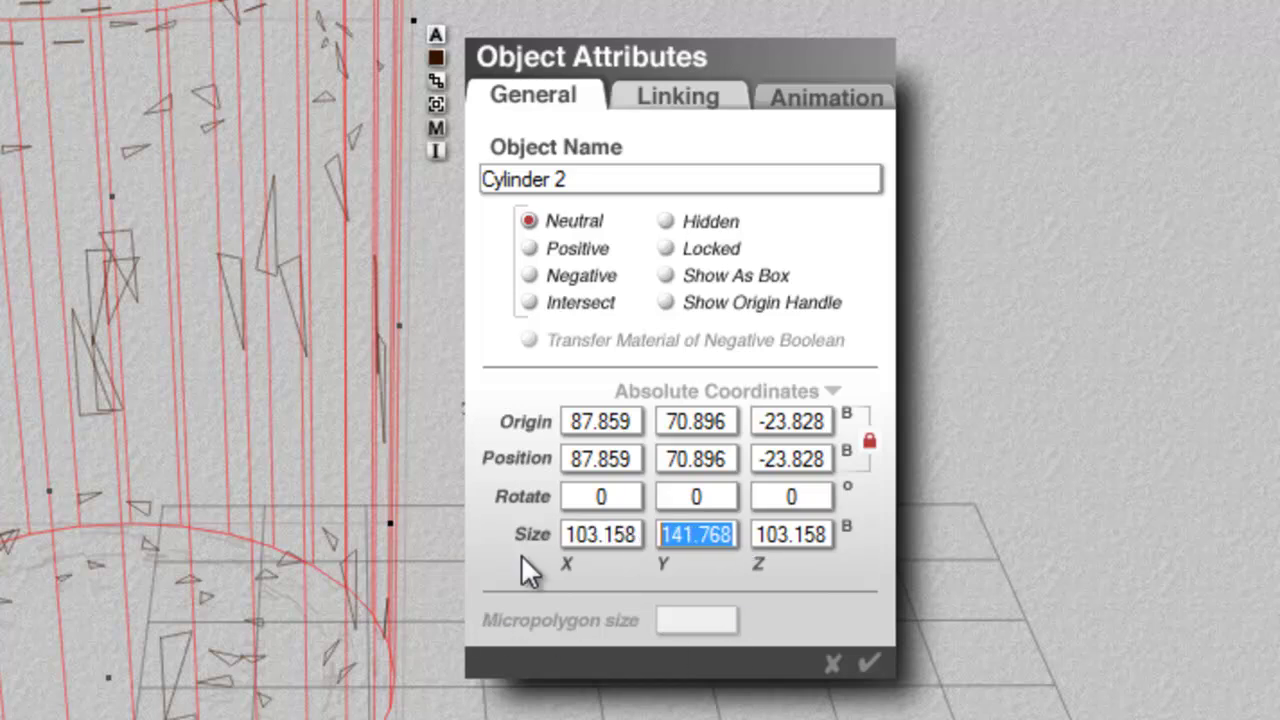
left_click(864, 662)
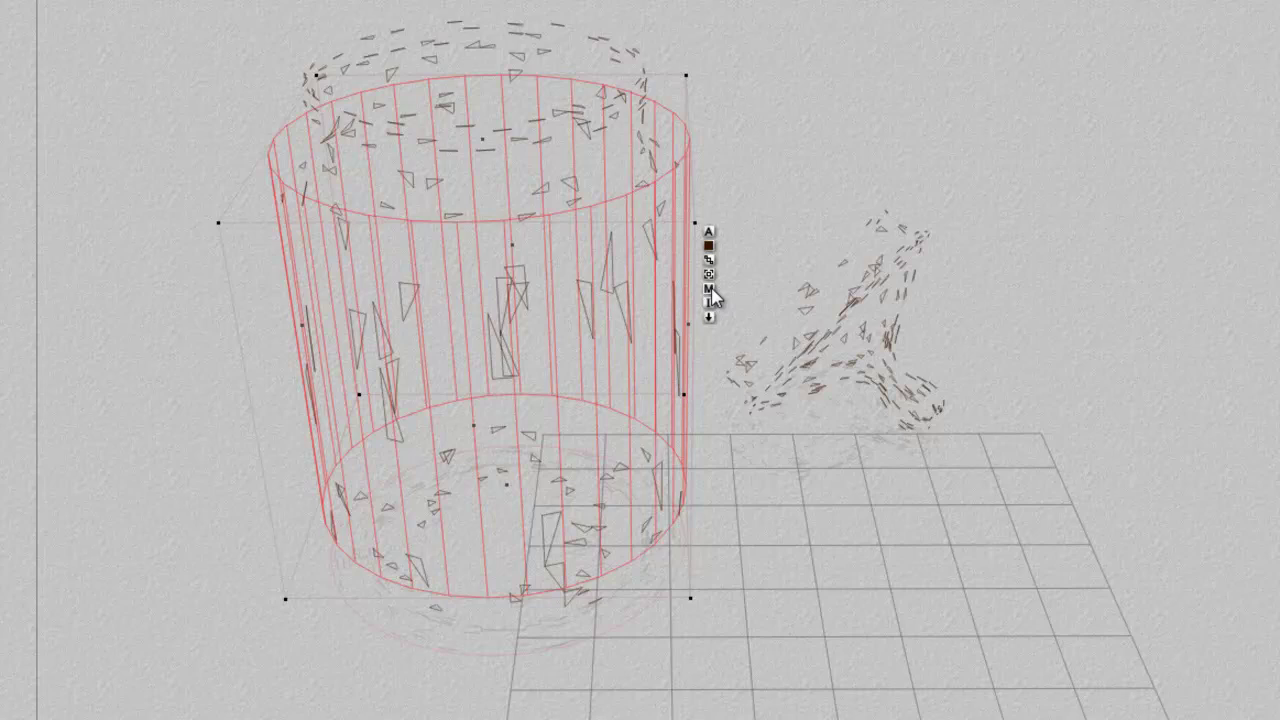
- In Materials Lab, set Ambience to 100 and drive Diffuse, Ambient and Transparency from texture A
left_click(709, 289)
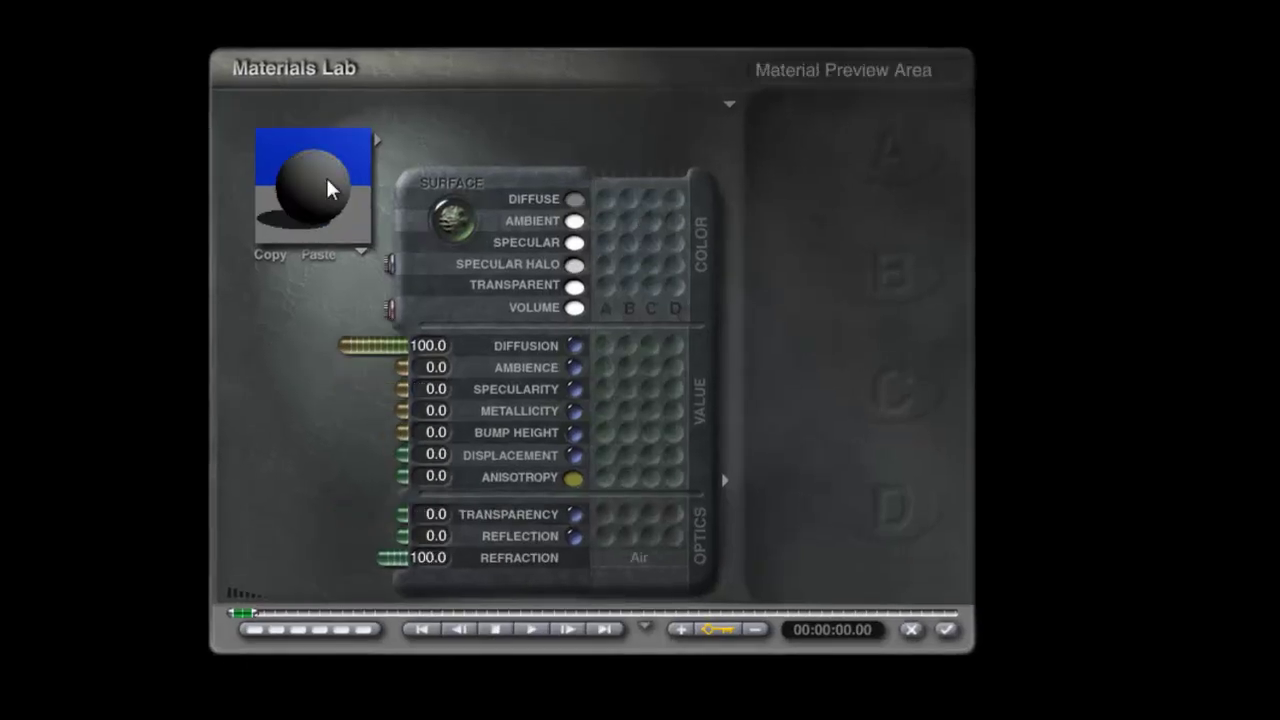
left_click_drag(403, 367, 257, 383)
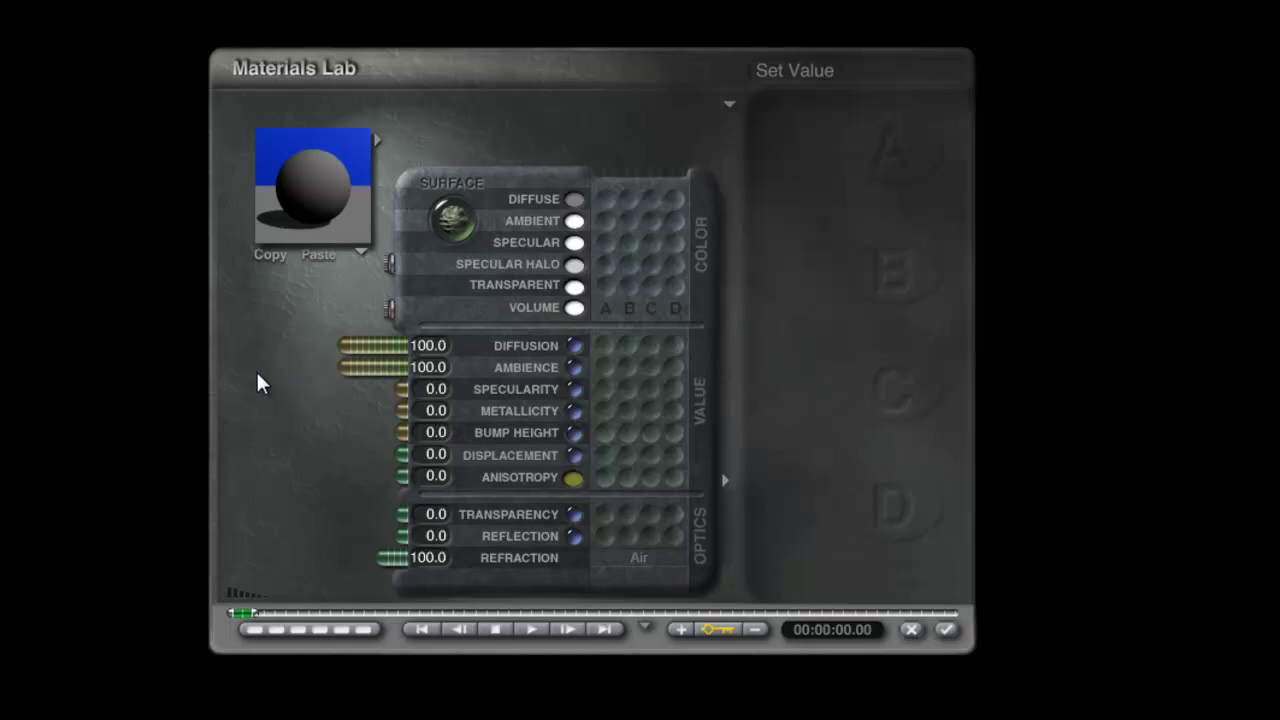
left_click(607, 199)
left_click(606, 220)
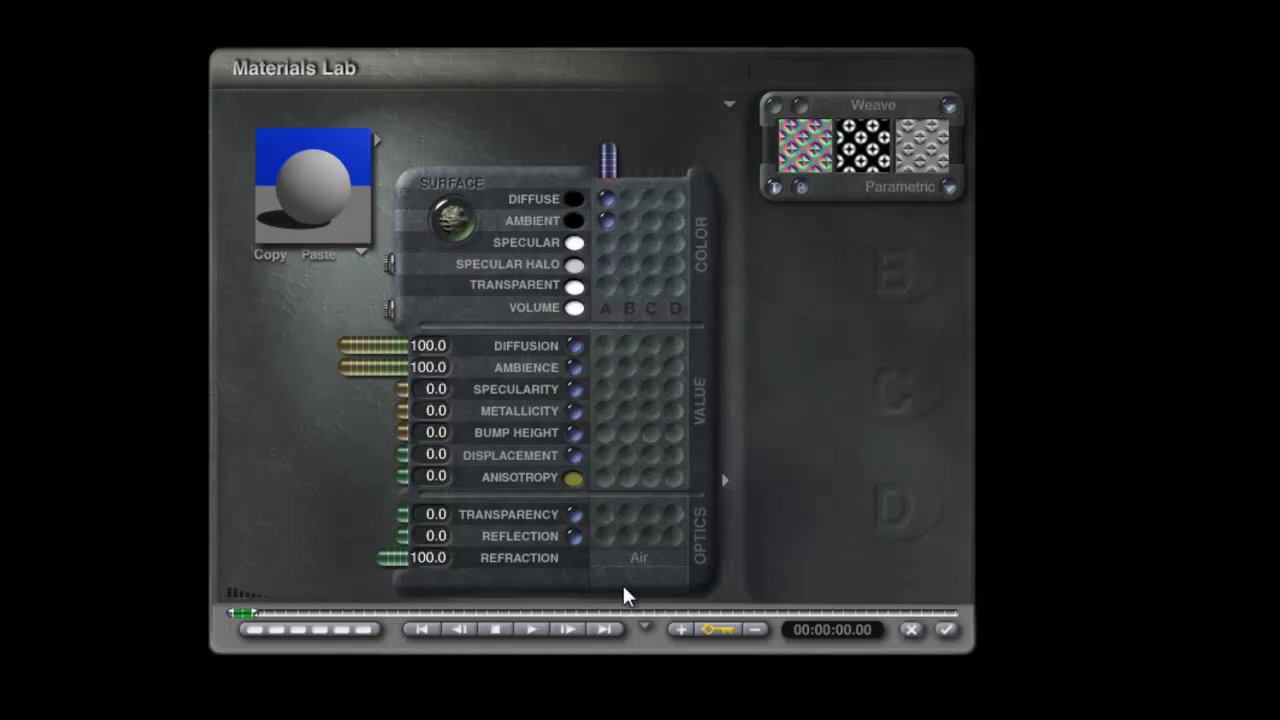
left_click(605, 516)
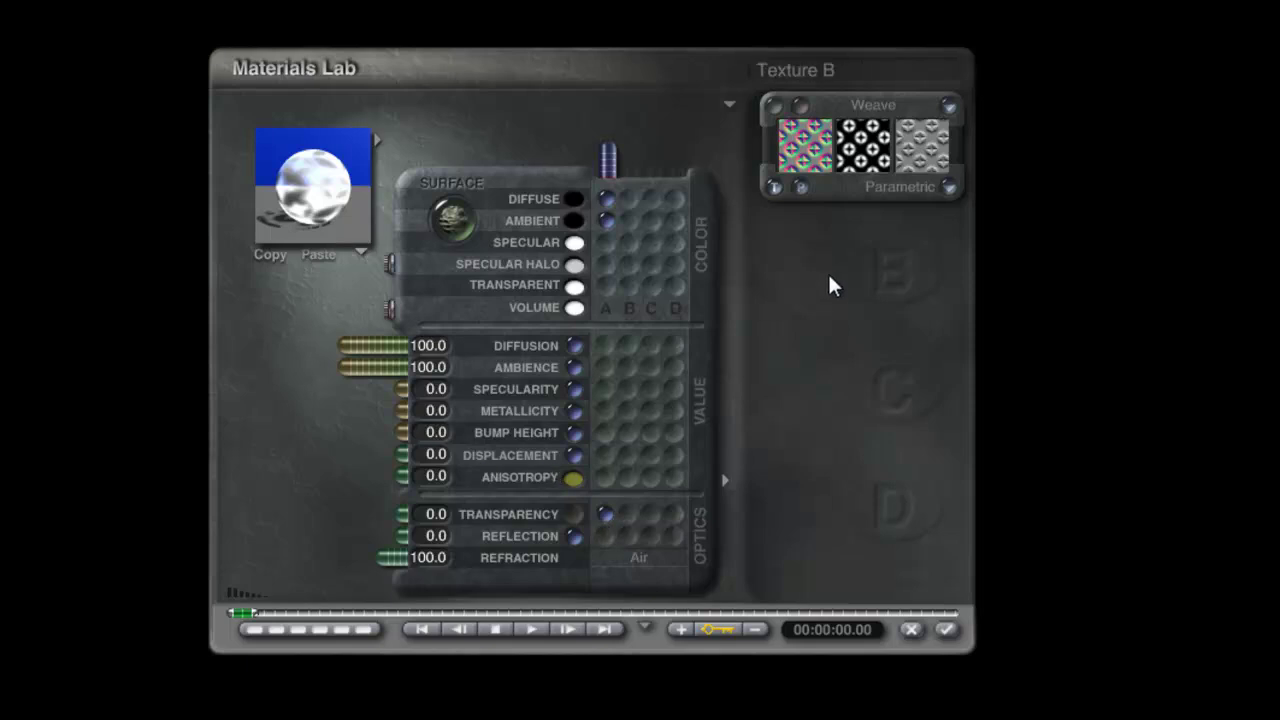
- Make texture A an image texture and load Image1 as its picture
left_click(801, 188)
left_click(805, 140)
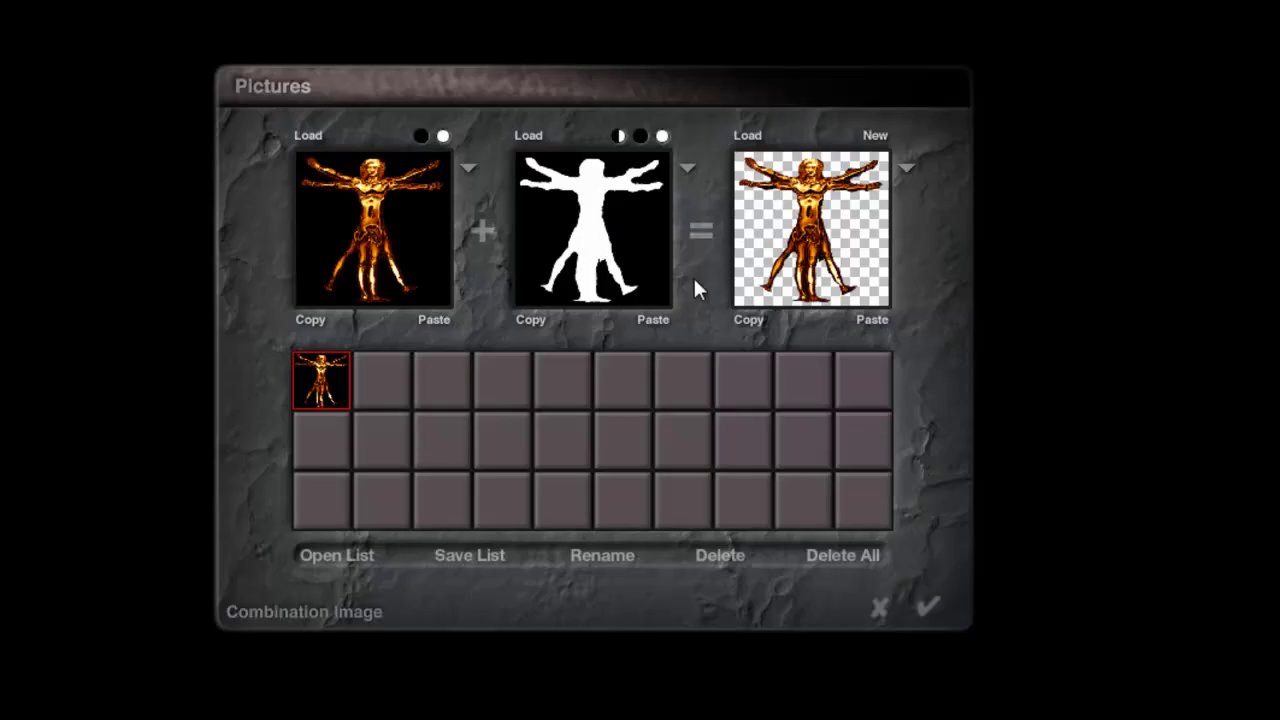
left_click(391, 386)
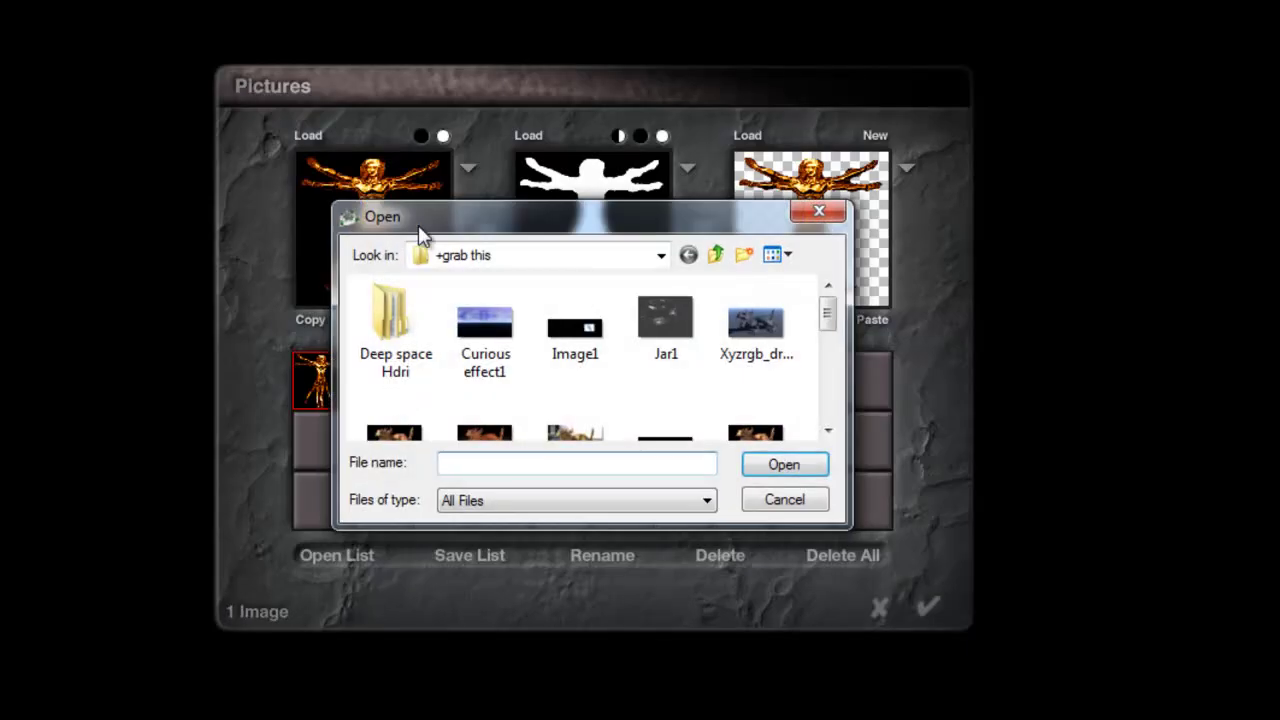
left_click(589, 347)
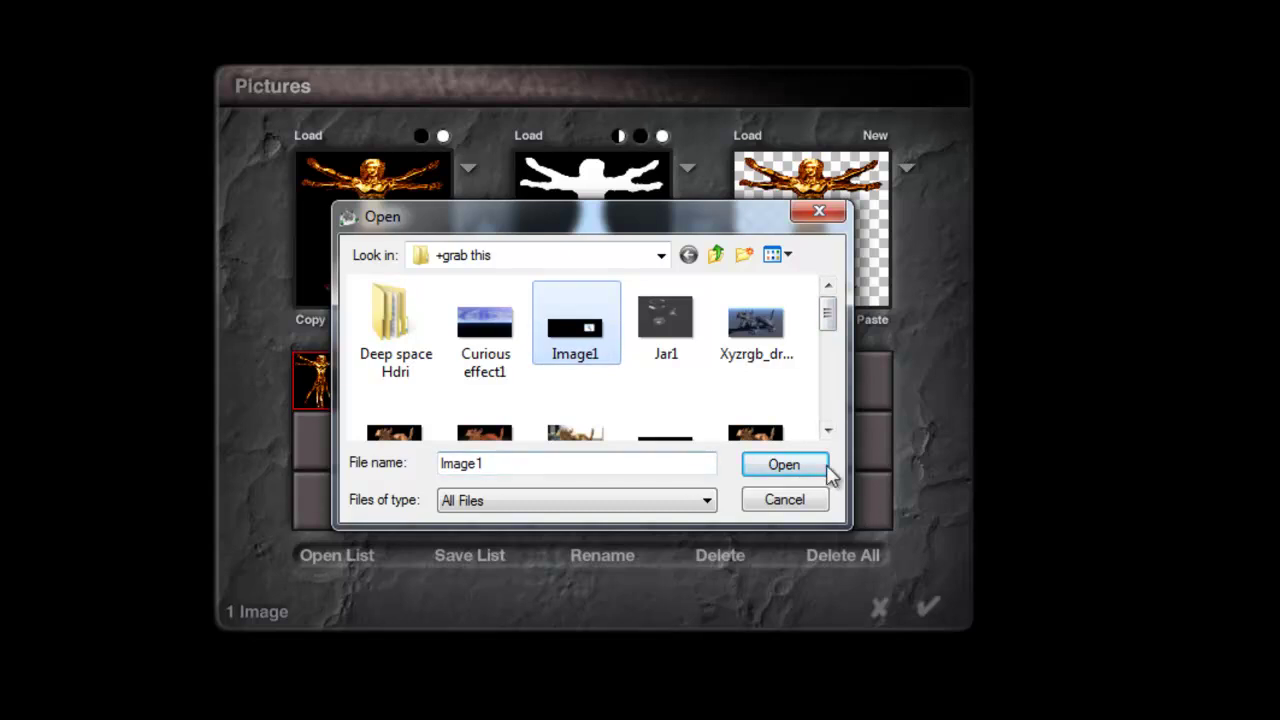
left_click(784, 465)
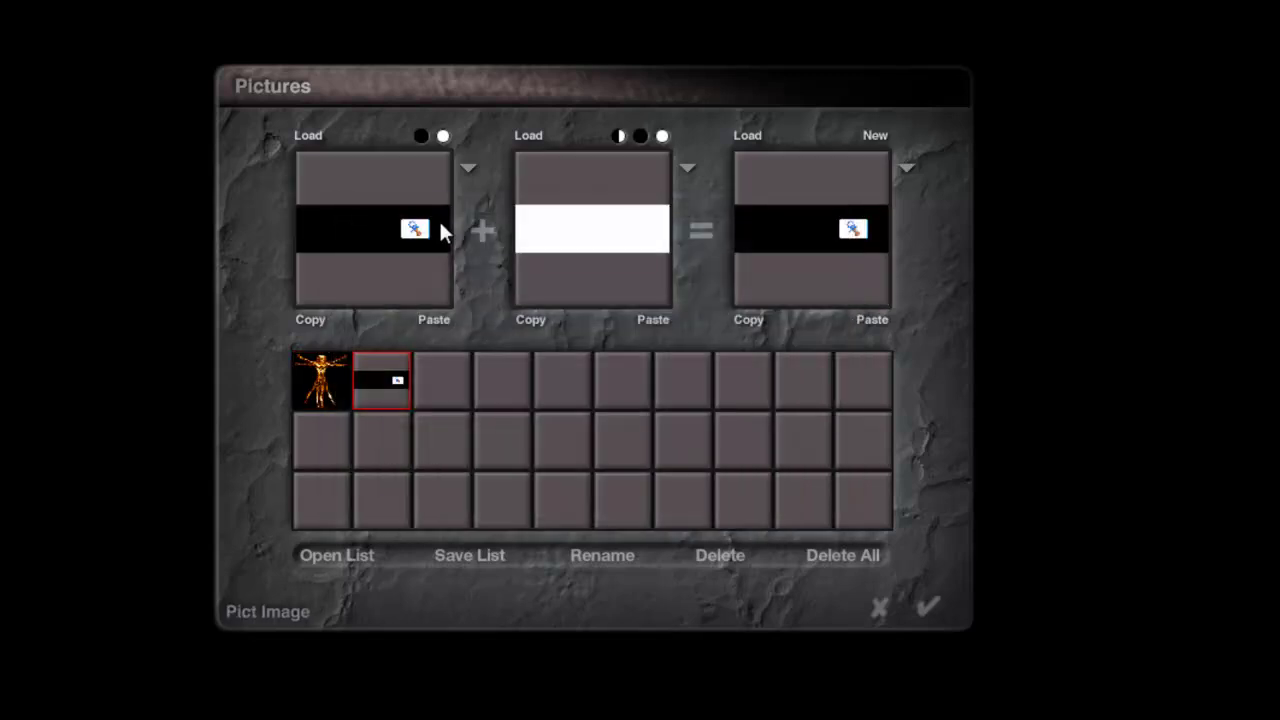
- Load the mask file as Image1's alpha so only the rounded-rectangle label stays opaque
left_click(527, 133)
left_click_drag(828, 318, 828, 360)
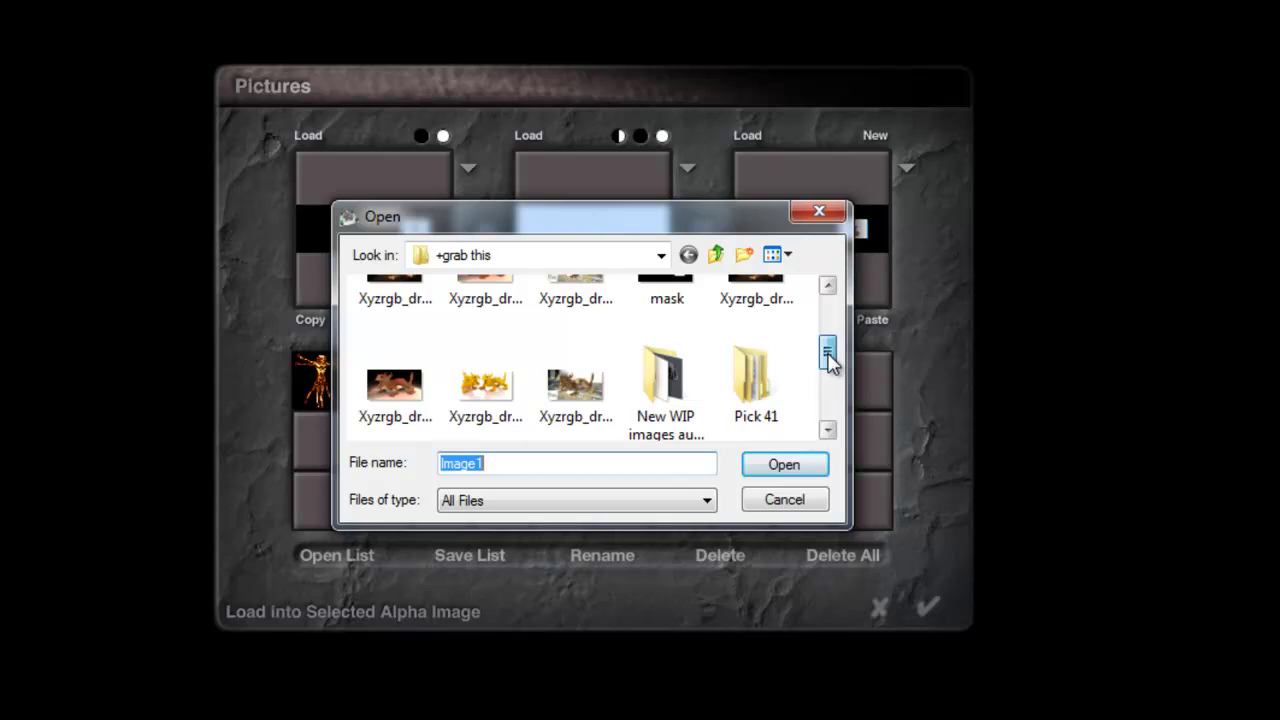
scroll(828, 360, "up", 1)
left_click(686, 346)
left_click(798, 467)
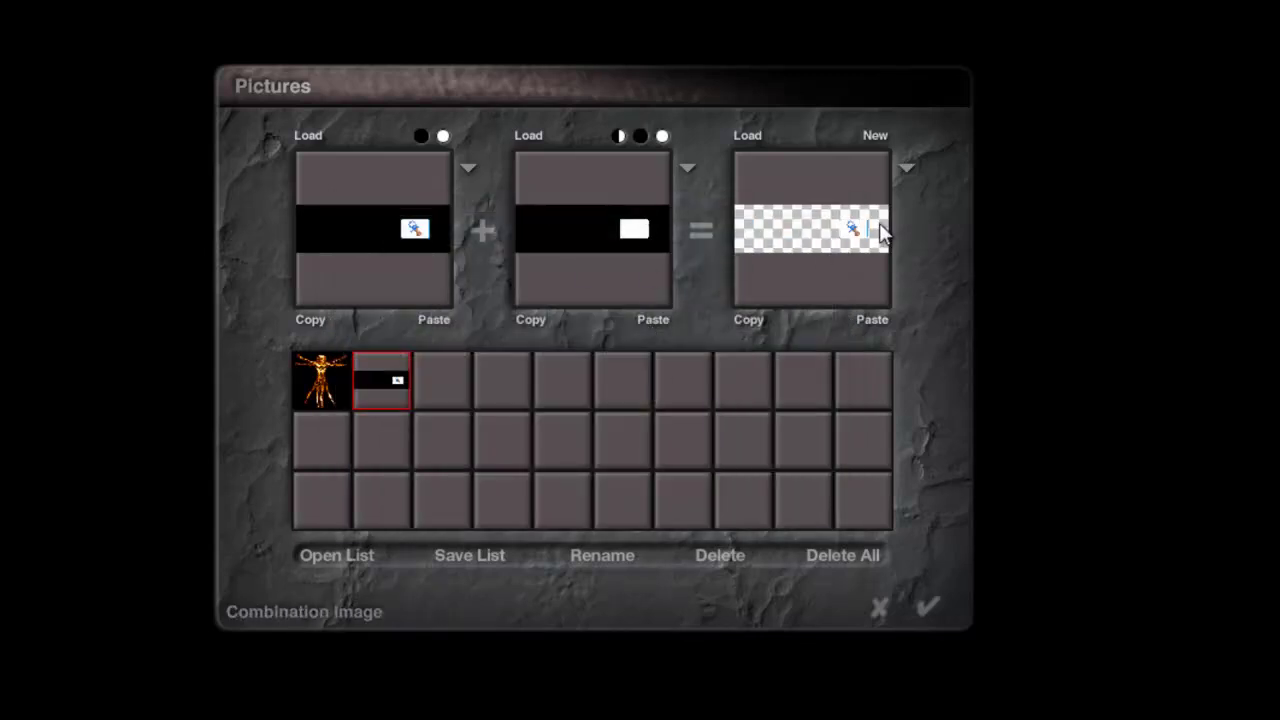
- Accept the masked label picture, check the preview, and apply the label material to the cylinder
left_click(930, 606)
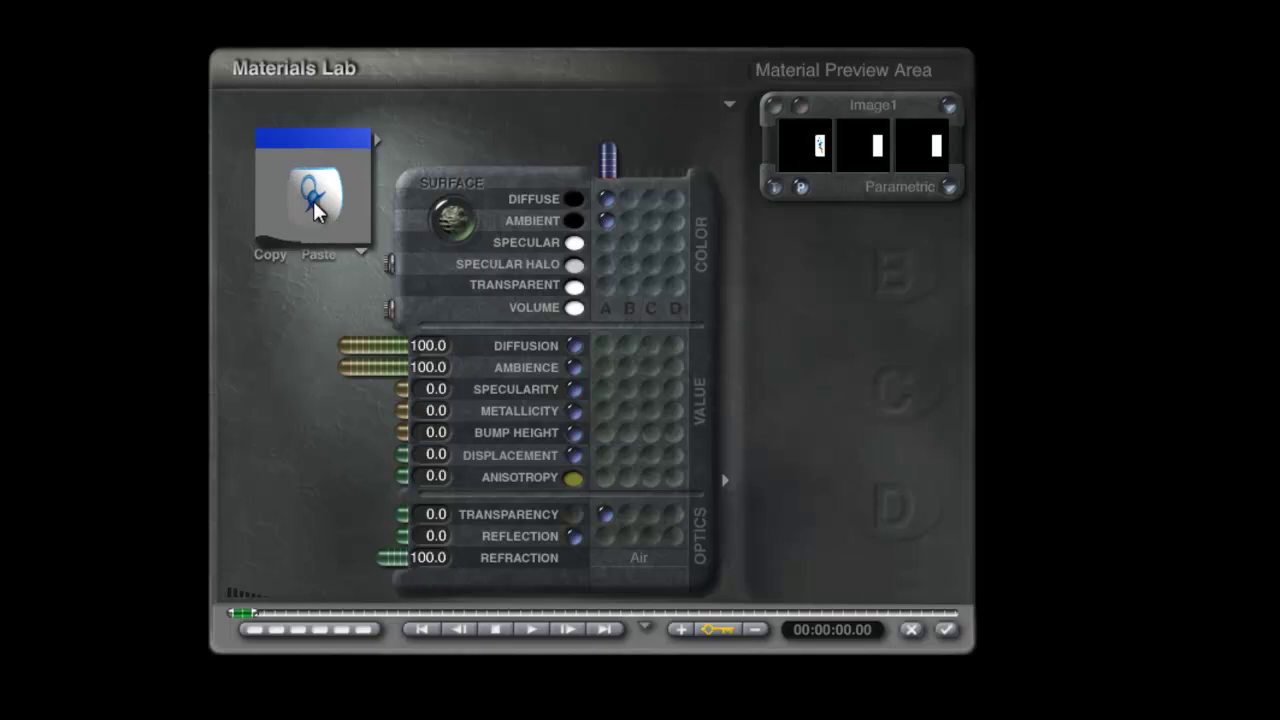
left_click_drag(314, 210, 336, 208)
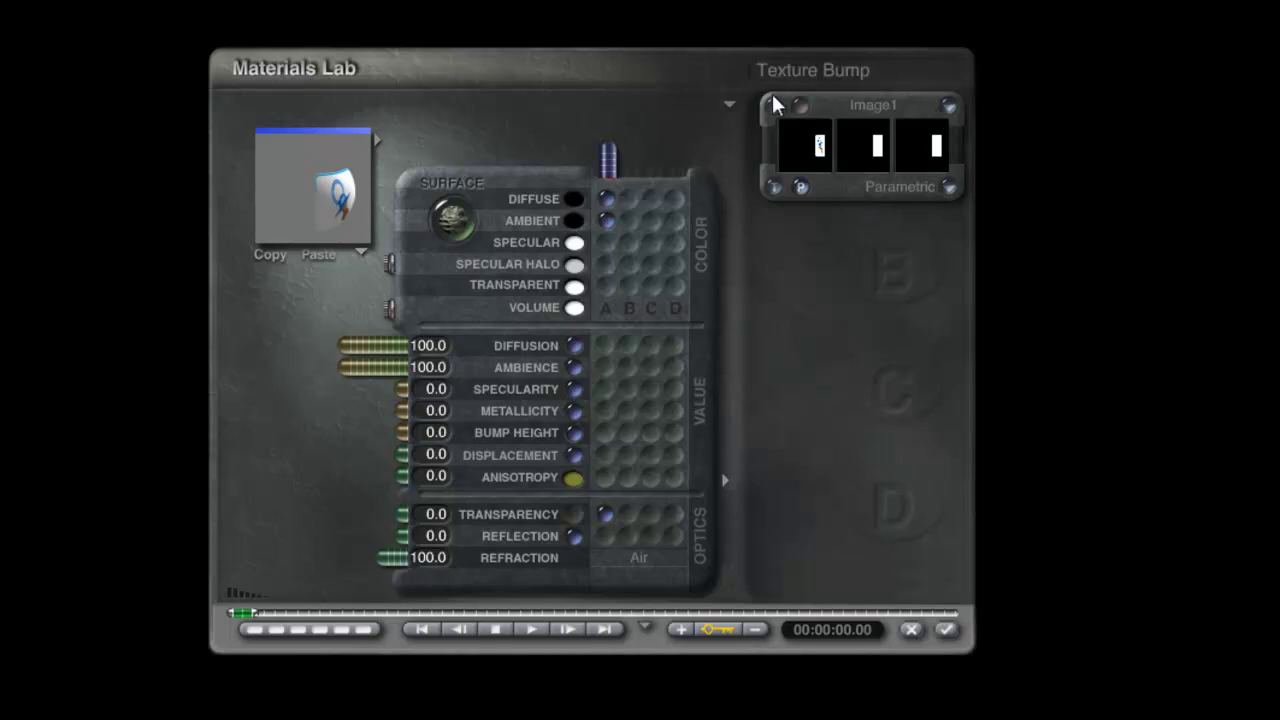
left_click(945, 631)
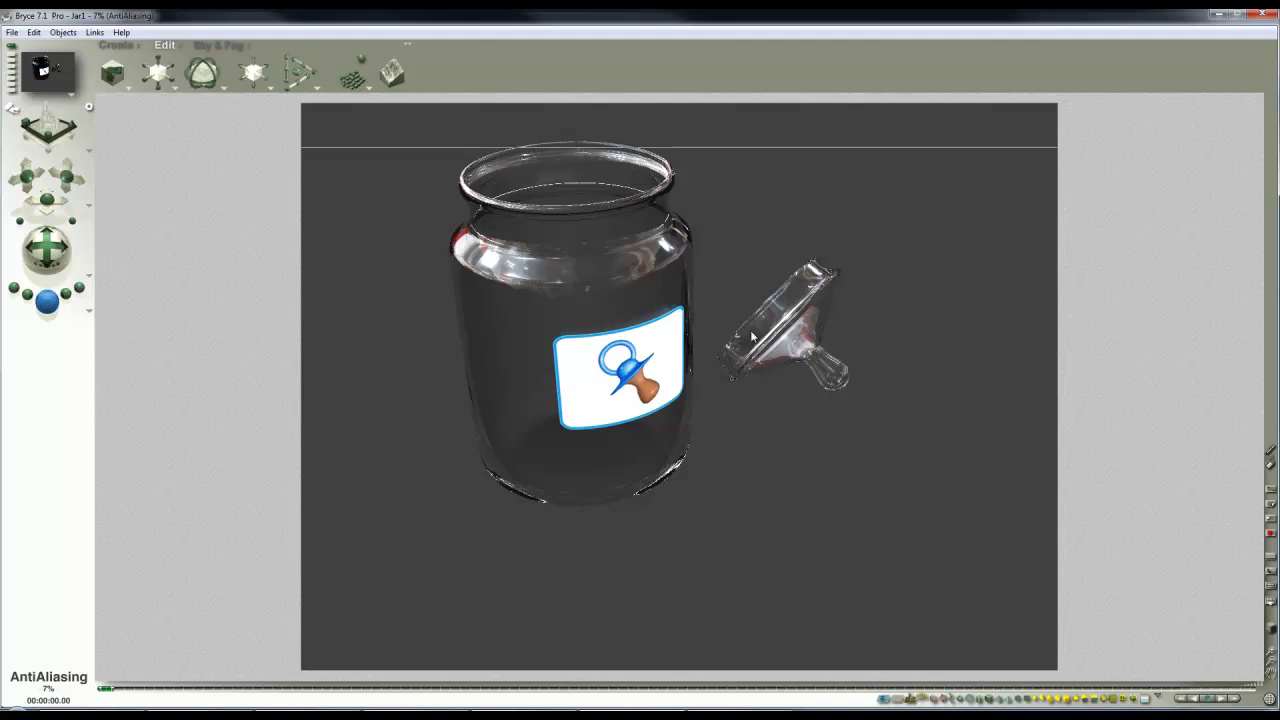
- Stop and clear the render, lower the label cylinder slightly, and render the scene again
left_click(766, 257)
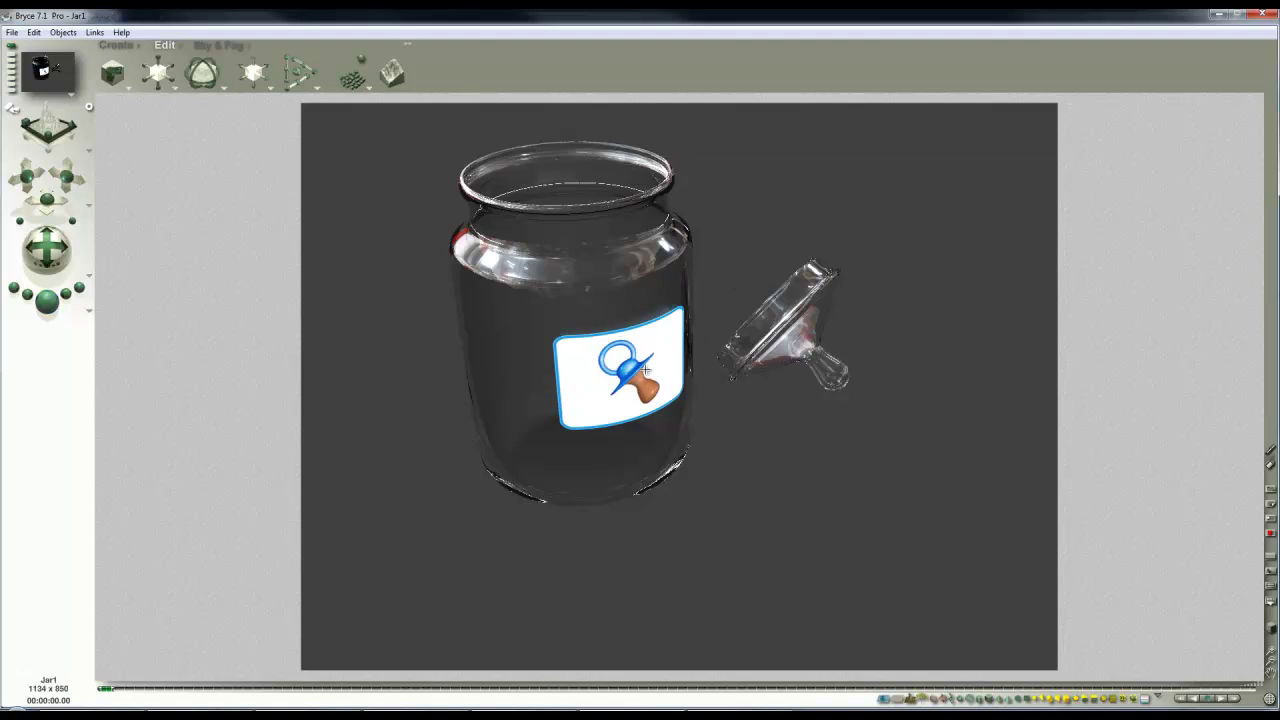
left_click(638, 357)
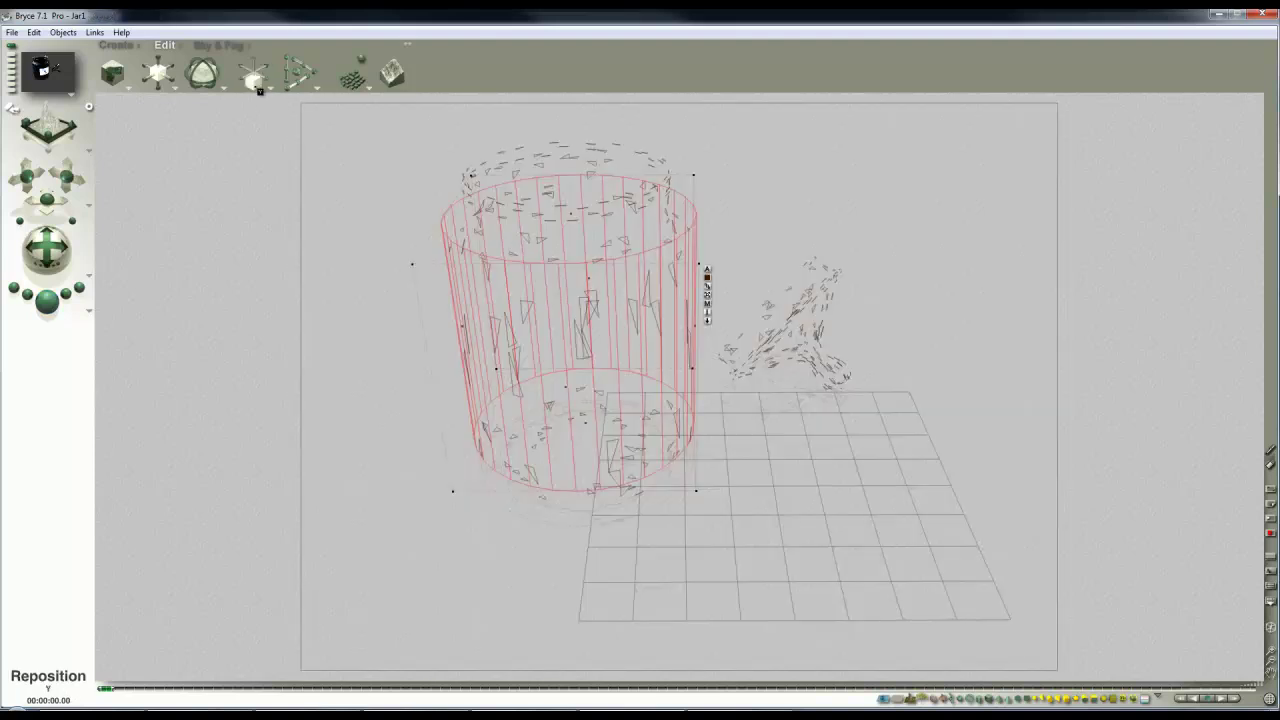
left_click_drag(253, 82, 246, 114)
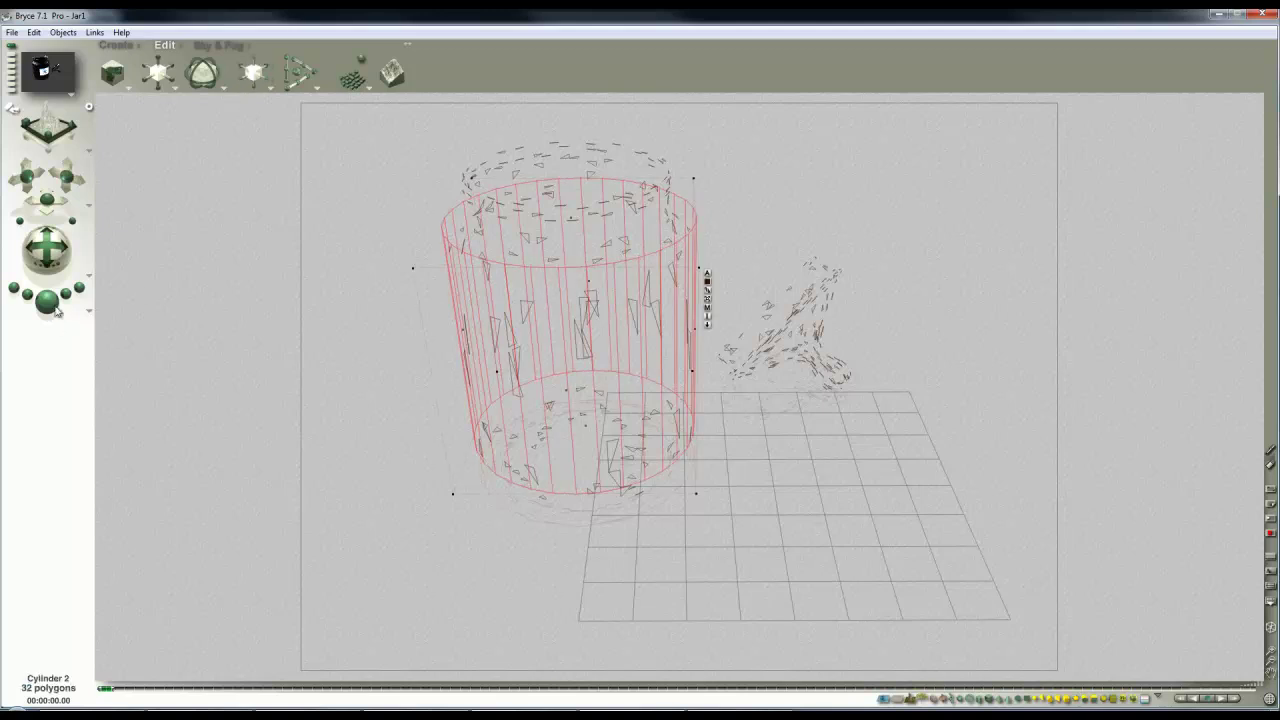
key("ctrl+r")
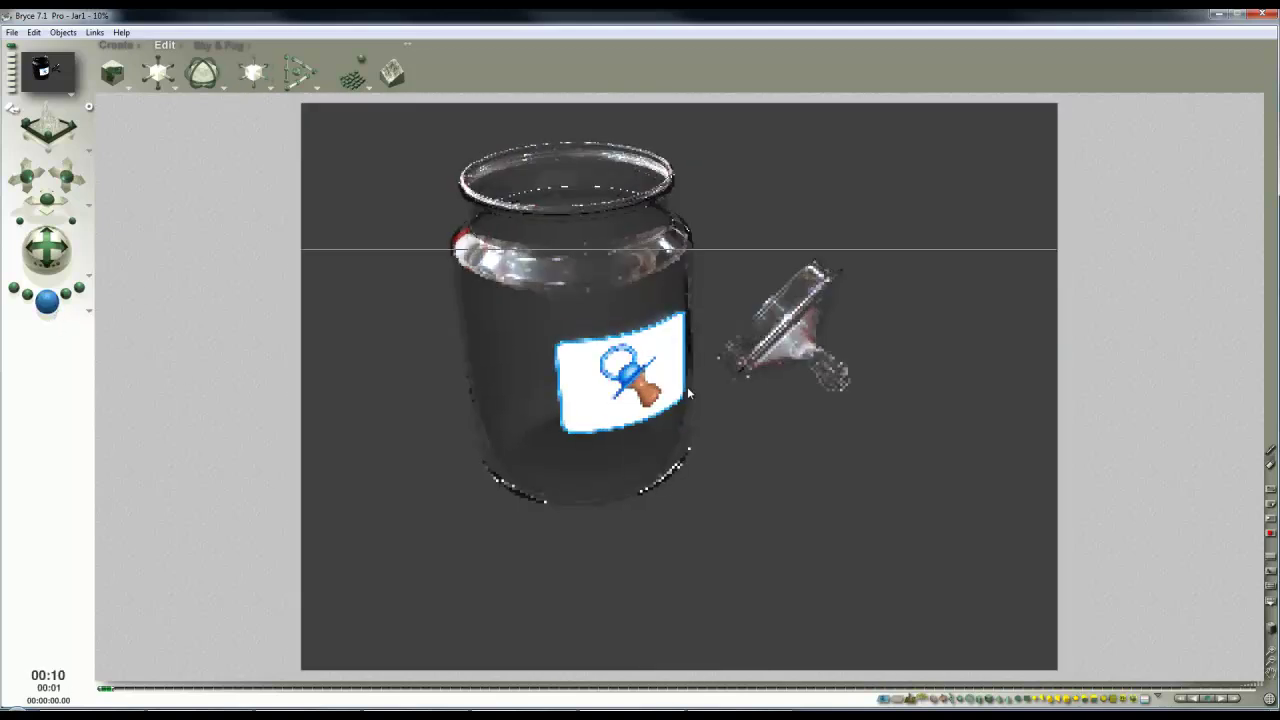